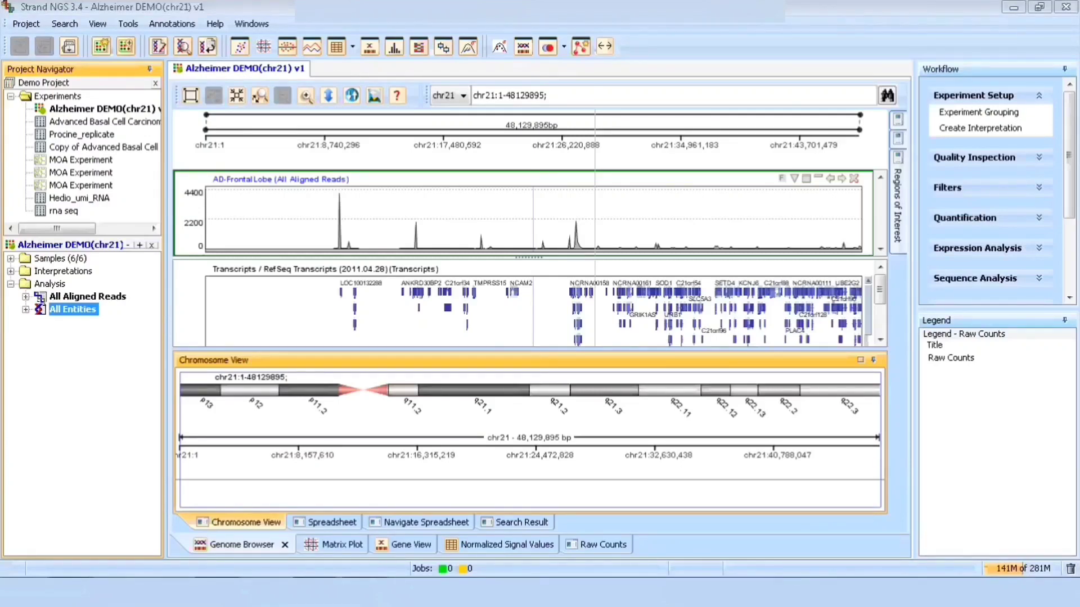
Open the Annotations Manager and list the annotation updates available on the server
{"action": "left_click", "coordinate": [171, 25]}
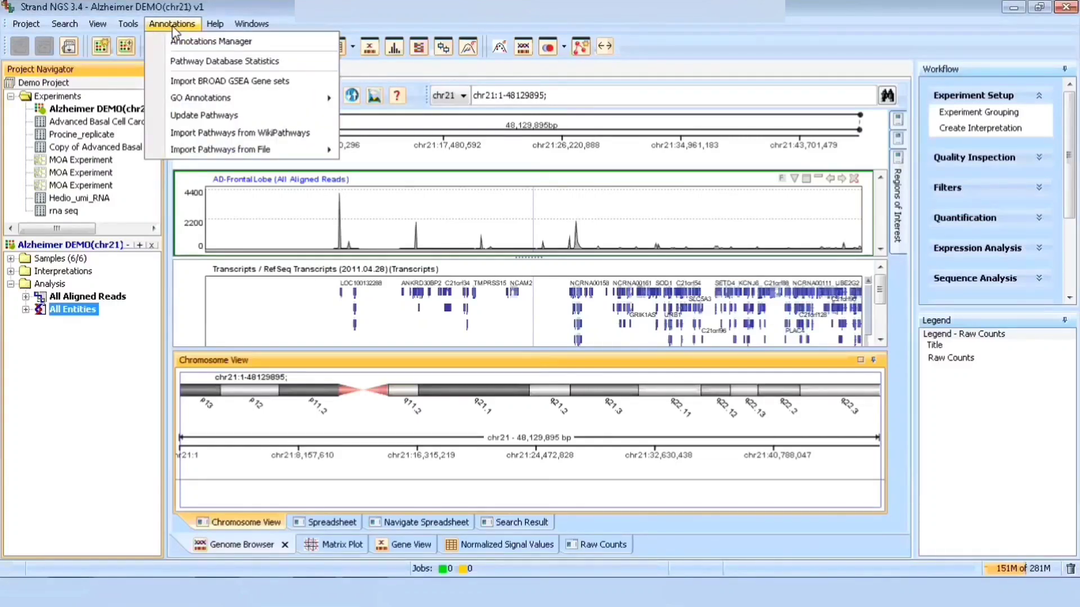
{"action": "left_click", "coordinate": [192, 41]}
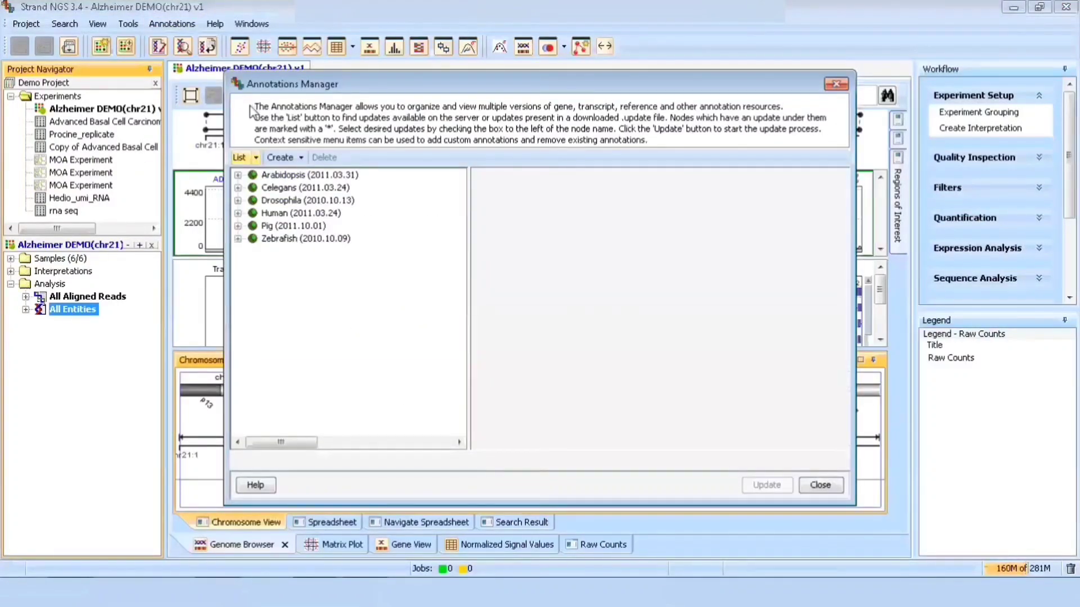
{"action": "left_click", "coordinate": [241, 158]}
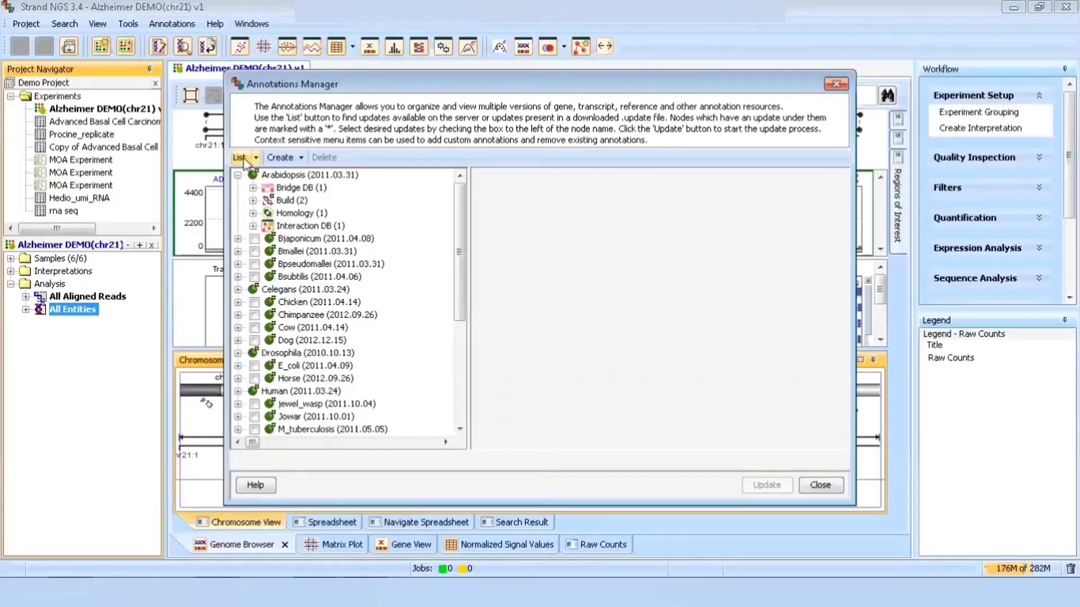
Browse the annotation tree and expand Bridge DB, Homology and Interaction DB under the Mouse organism
{"action": "left_click", "coordinate": [253, 188]}
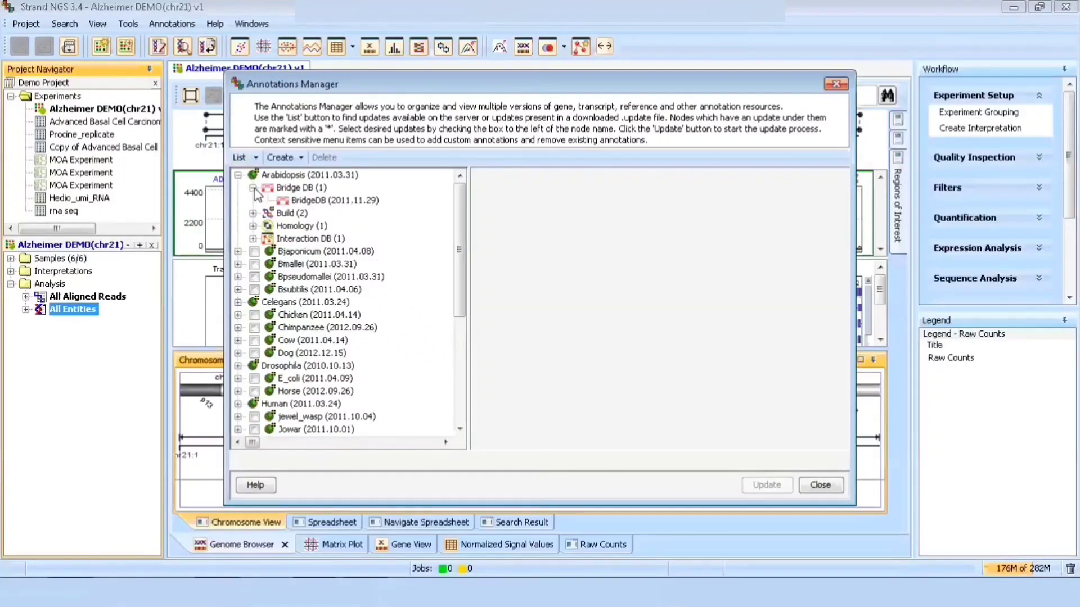
{"action": "left_click", "coordinate": [253, 188]}
{"action": "left_click", "coordinate": [238, 174]}
{"action": "left_click", "coordinate": [238, 404]}
{"action": "left_click", "coordinate": [253, 340]}
{"action": "left_click", "coordinate": [253, 378]}
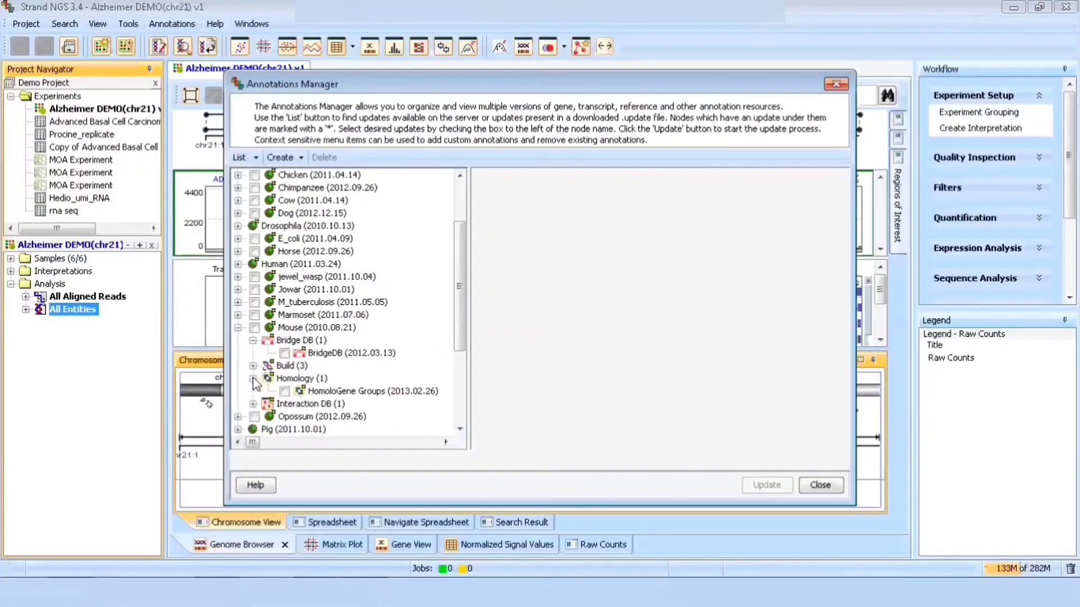
{"action": "left_click", "coordinate": [253, 403]}
{"action": "left_click", "coordinate": [460, 429]}
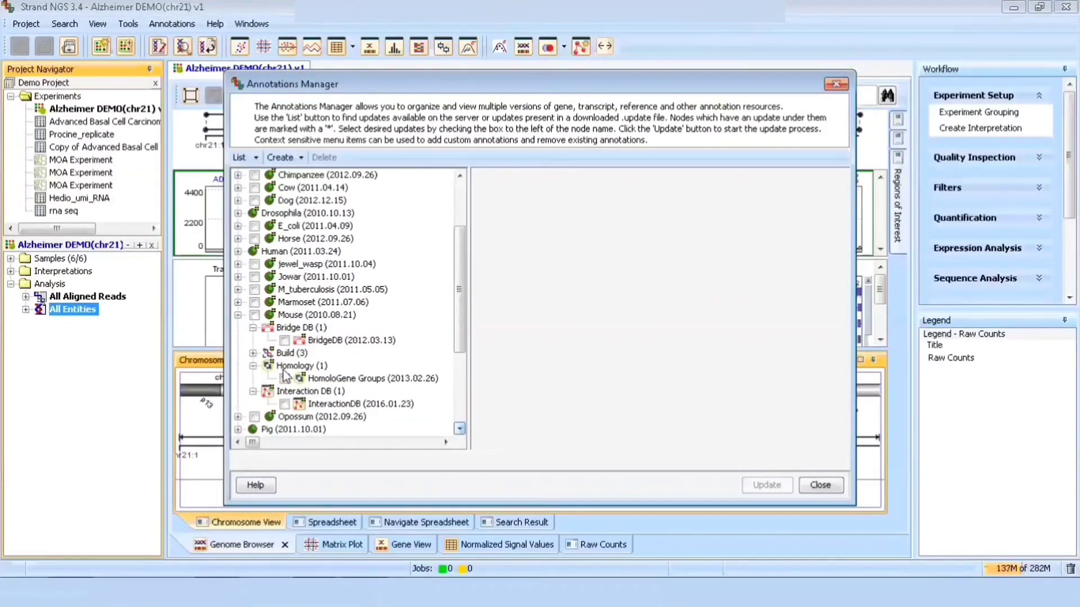
Mark the Mouse BridgeDB, HomoloGene Groups and InteractionDB packages for download, and close the Annotations Manager
{"action": "left_click", "coordinate": [284, 340]}
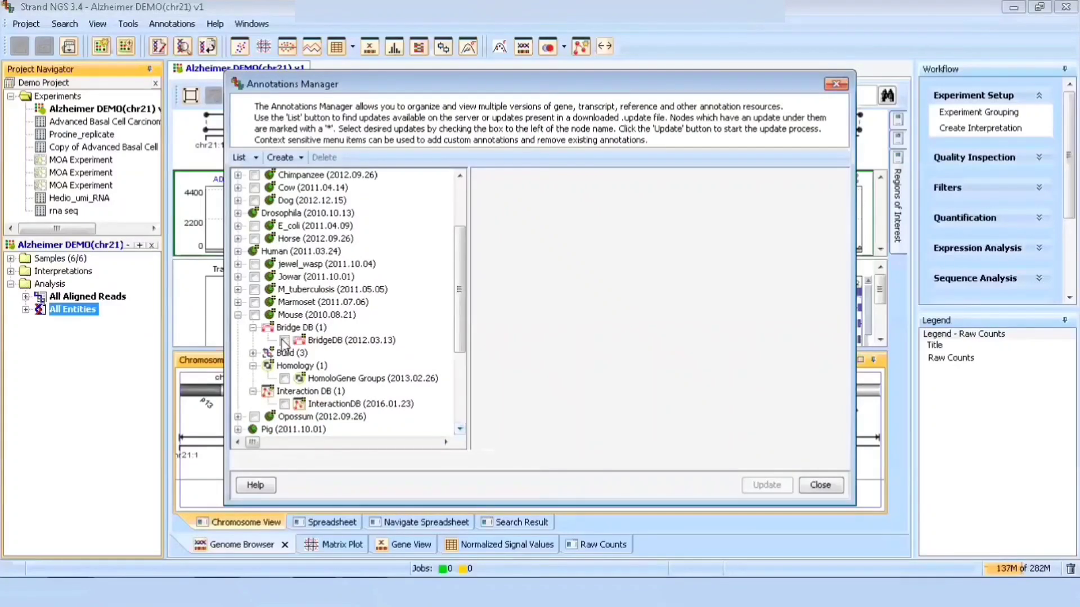
{"action": "left_click", "coordinate": [284, 378]}
{"action": "left_click", "coordinate": [285, 404]}
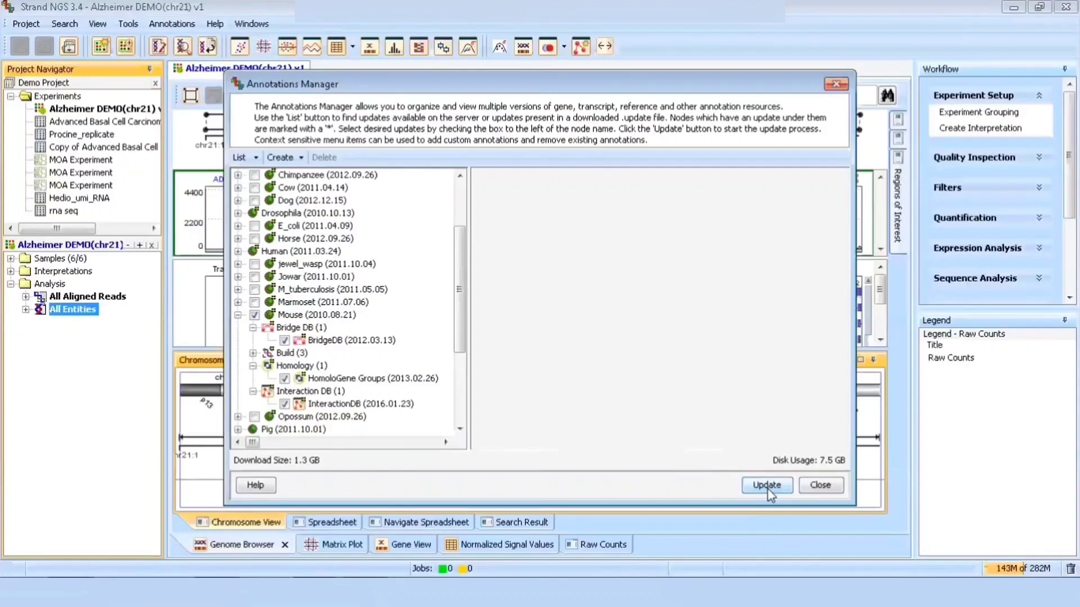
{"action": "left_click", "coordinate": [820, 486]}
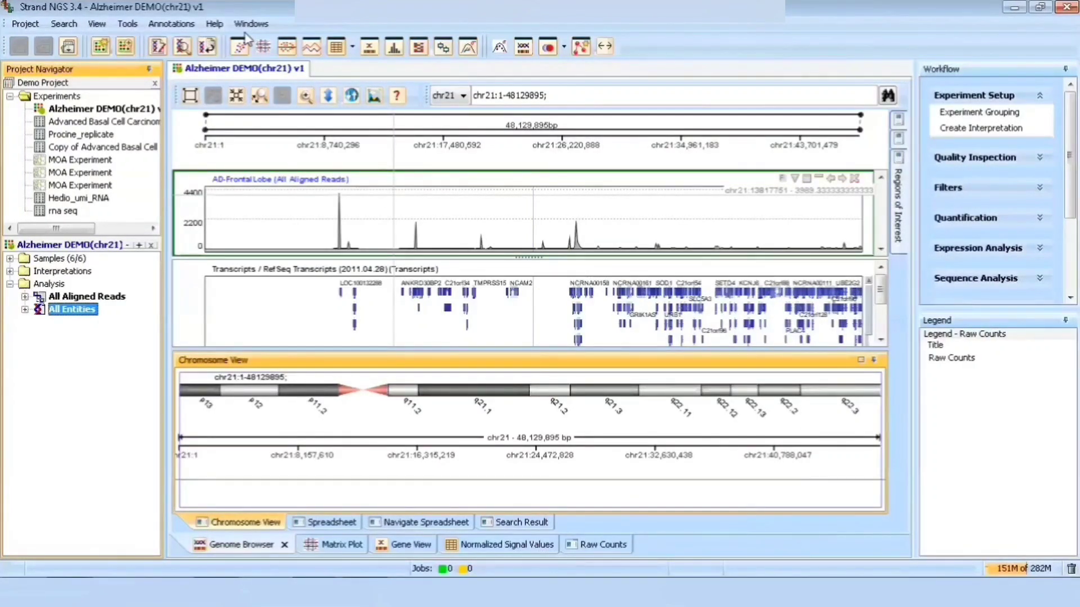
Open the WikiPathways import, review its All Organisms and Select Organism choices, and close it without importing
{"action": "left_click", "coordinate": [172, 23]}
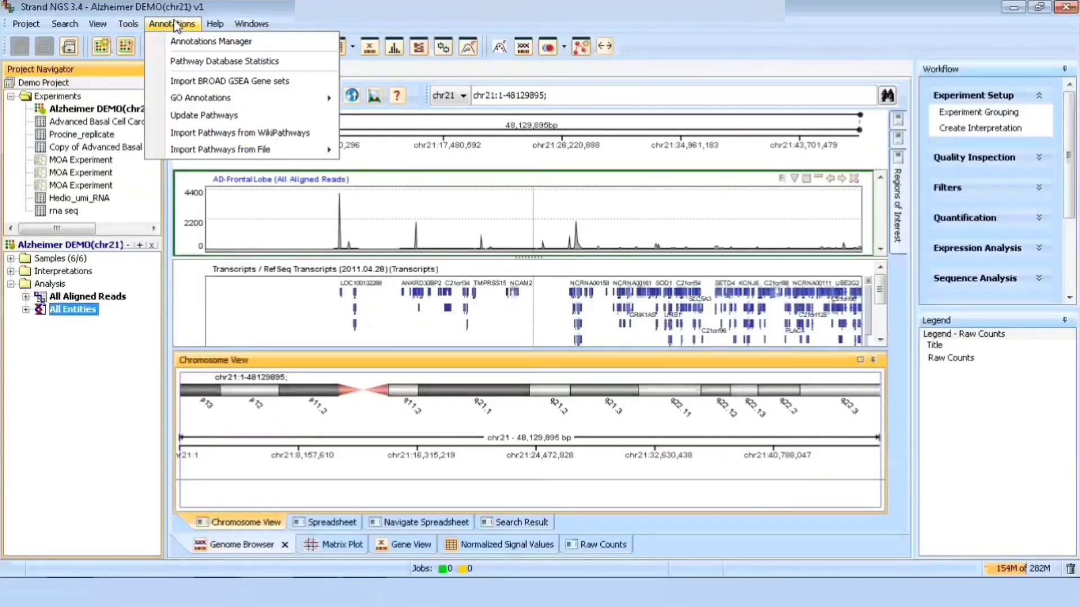
{"action": "left_click", "coordinate": [234, 134]}
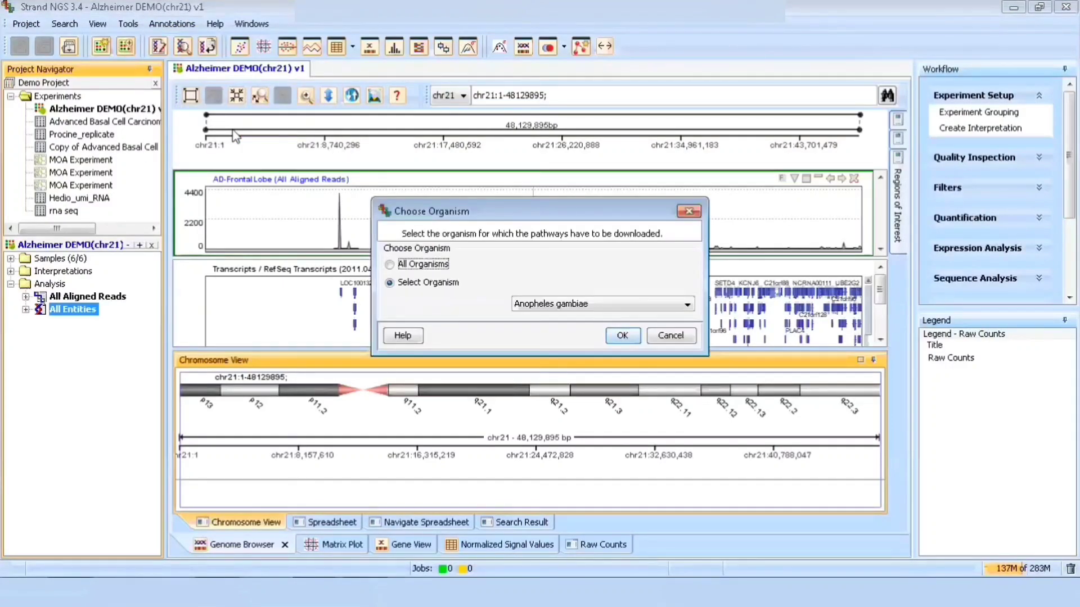
{"action": "left_click", "coordinate": [389, 264]}
{"action": "left_click", "coordinate": [389, 283]}
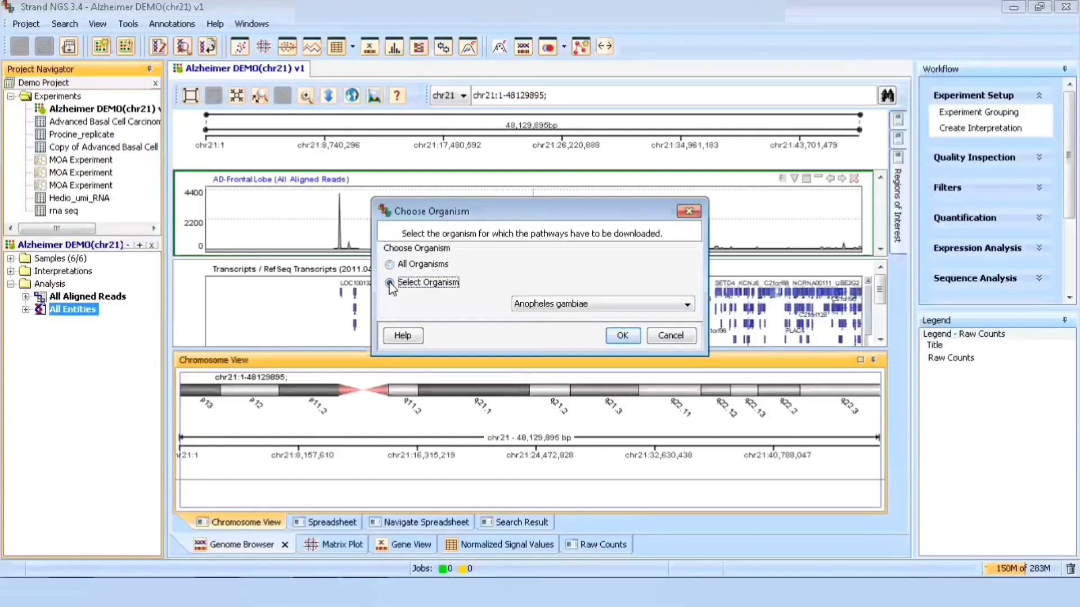
{"action": "left_click", "coordinate": [653, 307]}
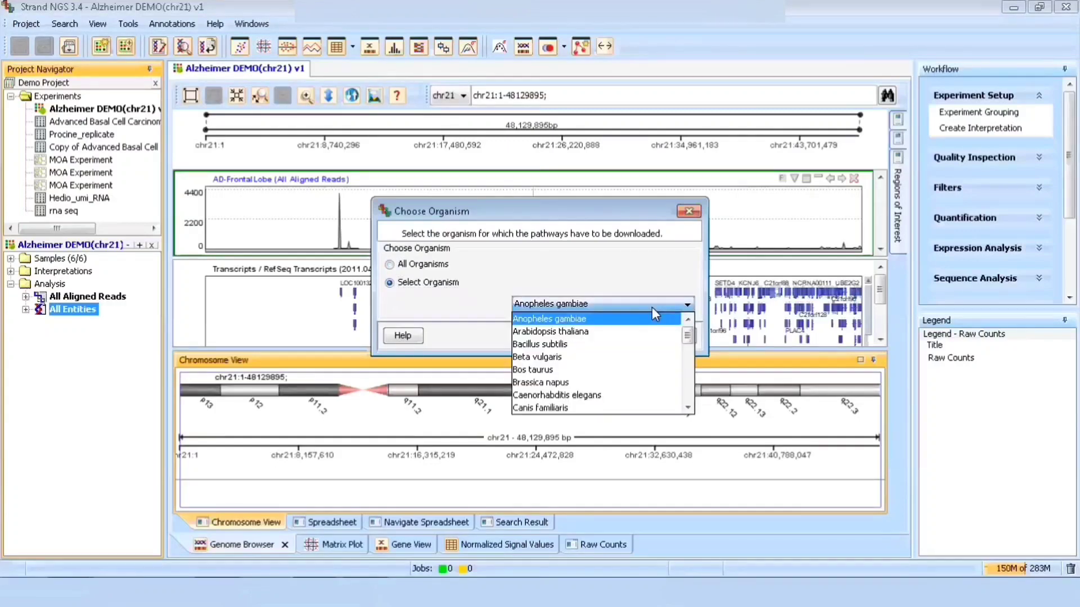
{"action": "left_click", "coordinate": [650, 315]}
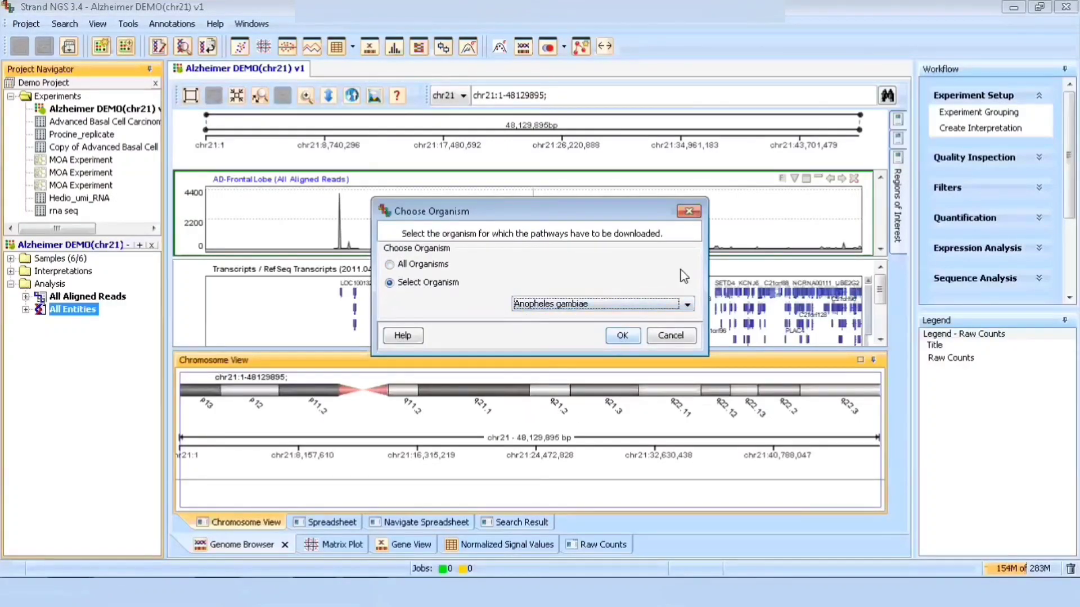
{"action": "left_click", "coordinate": [695, 215]}
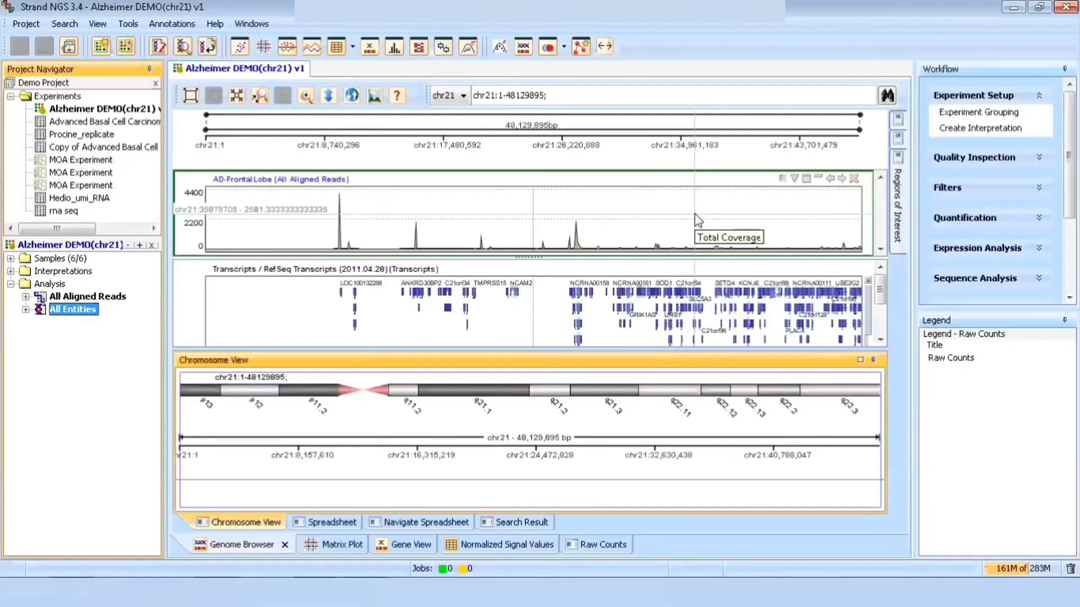
{"action": "left_click", "coordinate": [178, 25]}
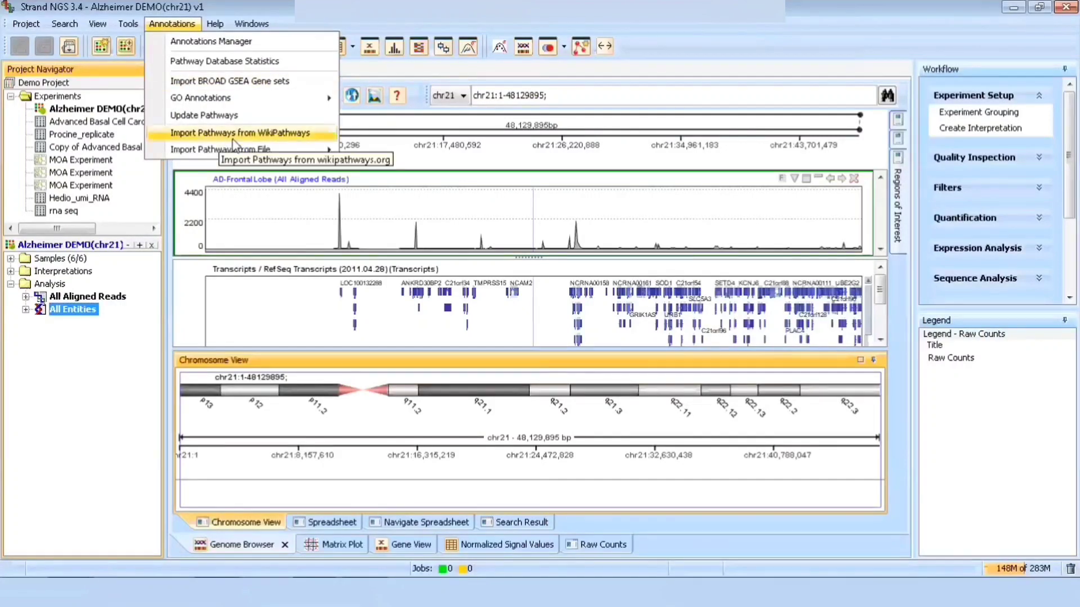
{"action": "mouse_move", "coordinate": [247, 157]}
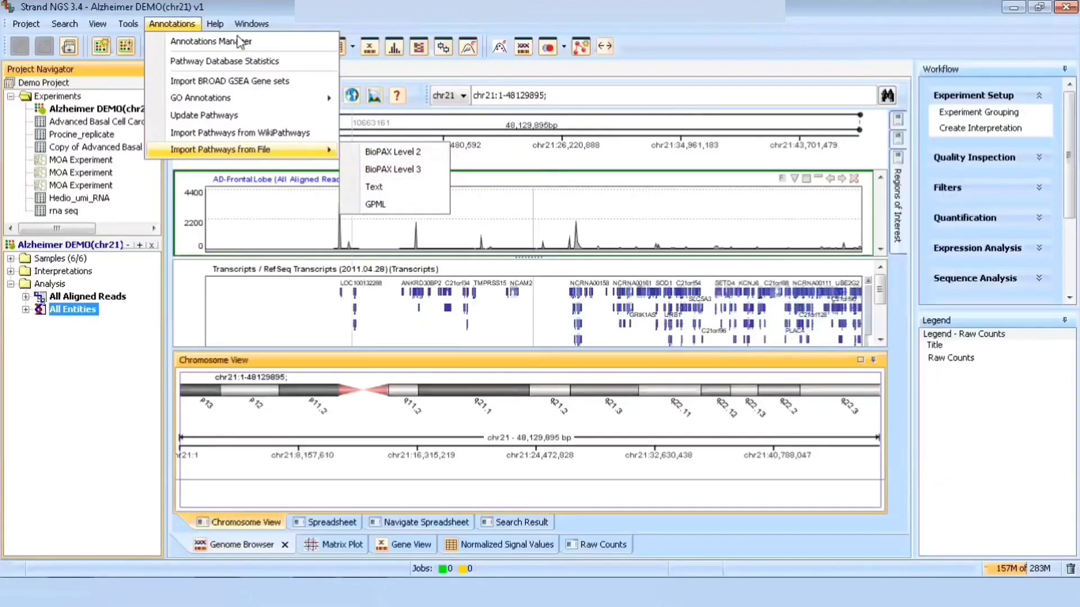
{"action": "left_click", "coordinate": [185, 25]}
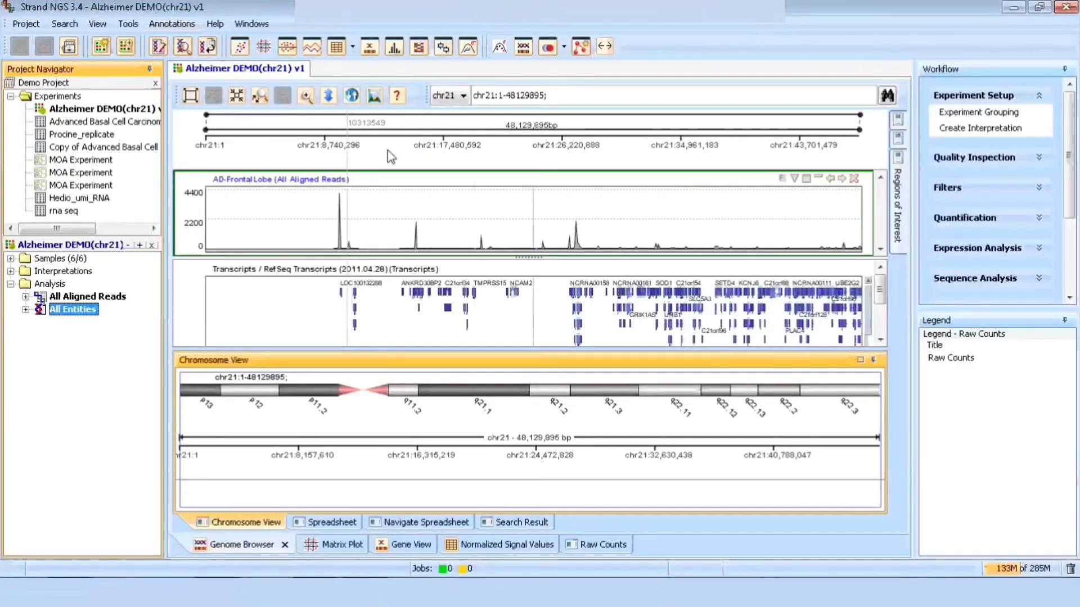
Start a Single Experiment Analysis for the Alzheimer experiment, using curated pathways only and Homo sapiens as the pathway organism
{"action": "left_click", "coordinate": [1069, 298]}
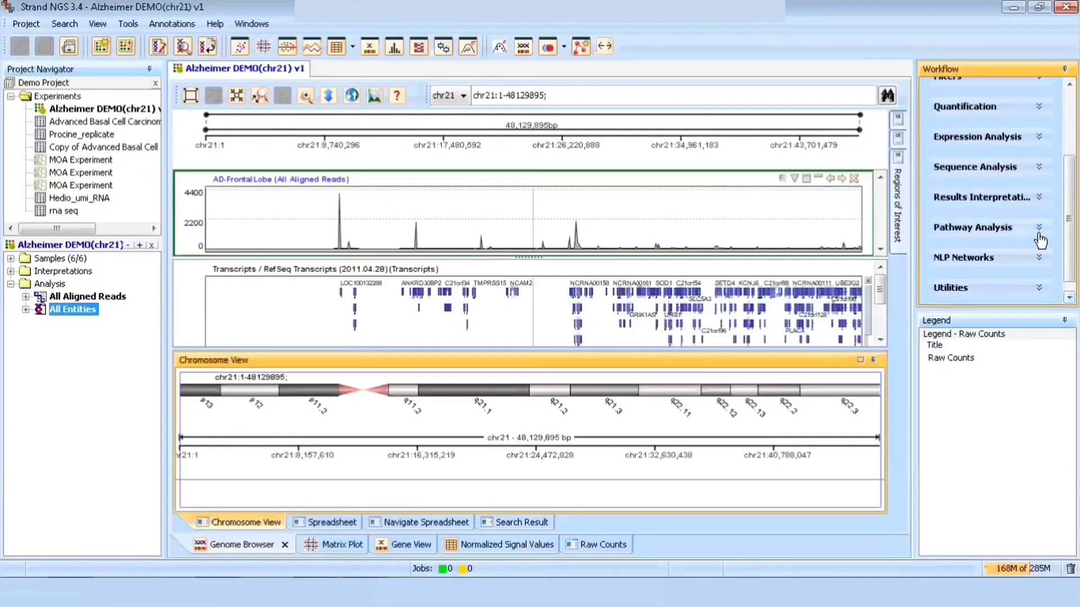
{"action": "left_click", "coordinate": [1038, 230]}
{"action": "left_click", "coordinate": [992, 246]}
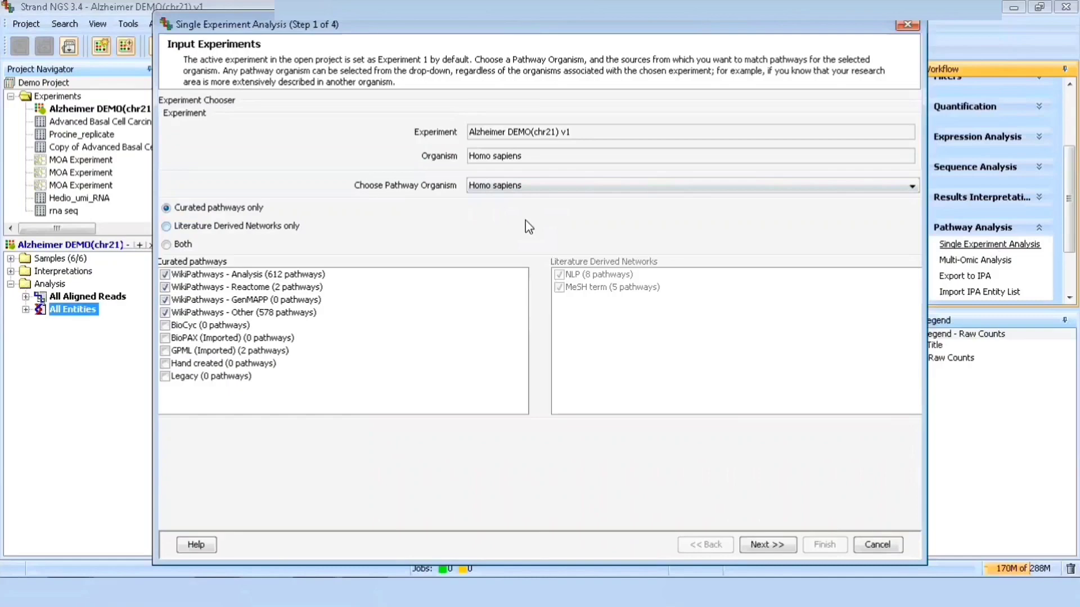
{"action": "left_click", "coordinate": [577, 185]}
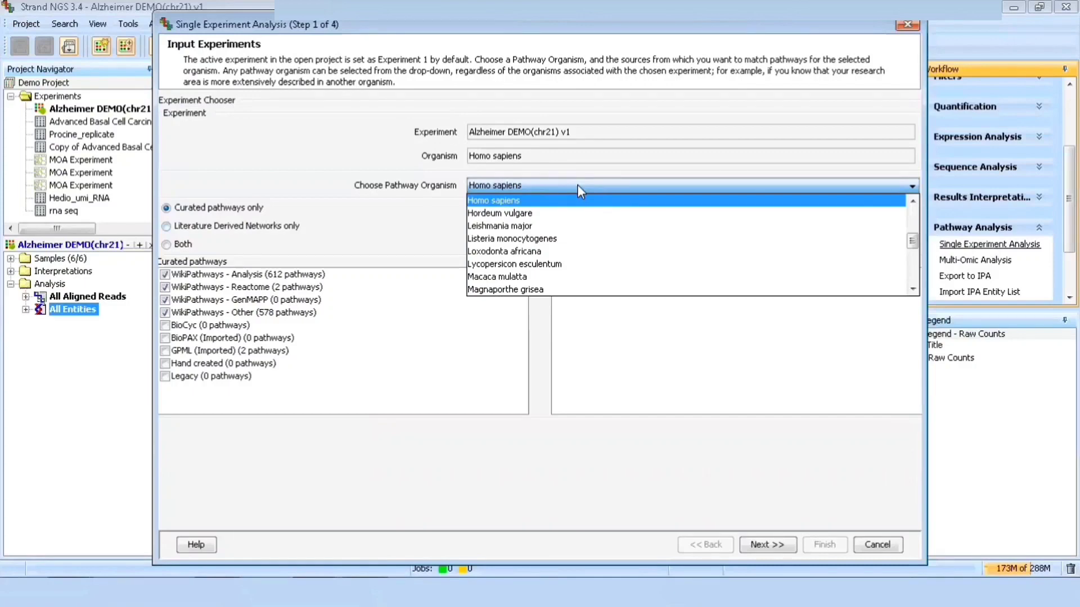
{"action": "left_click", "coordinate": [577, 185]}
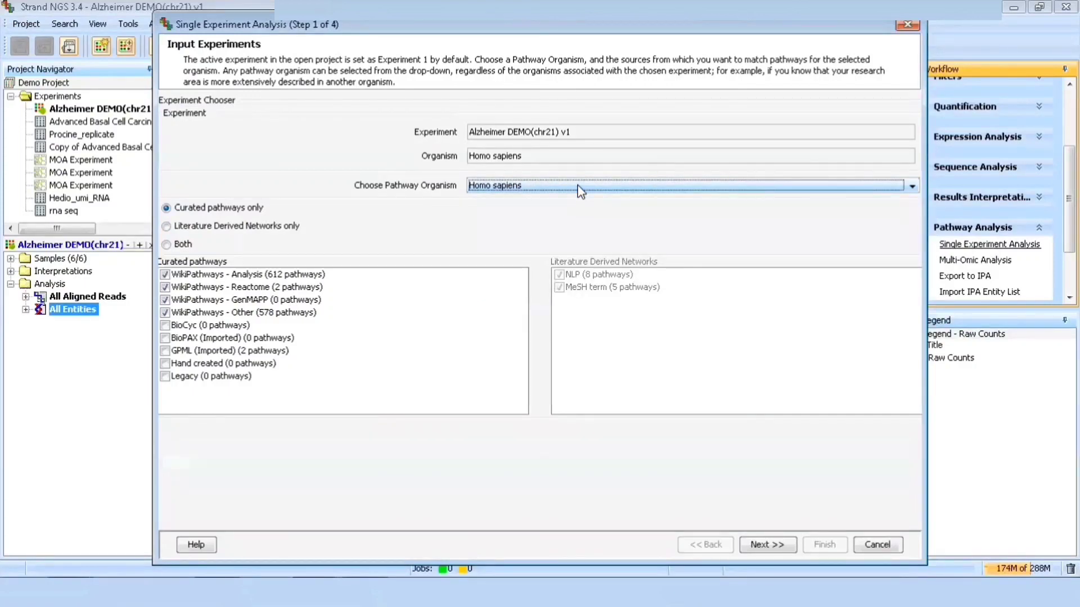
{"action": "left_click", "coordinate": [577, 186]}
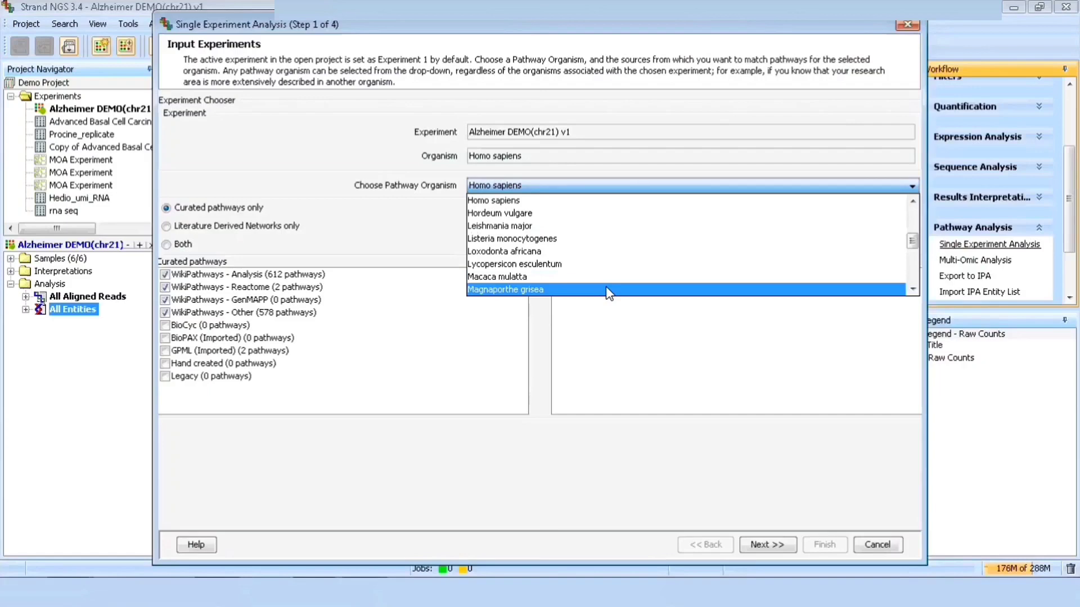
{"action": "left_click", "coordinate": [654, 190]}
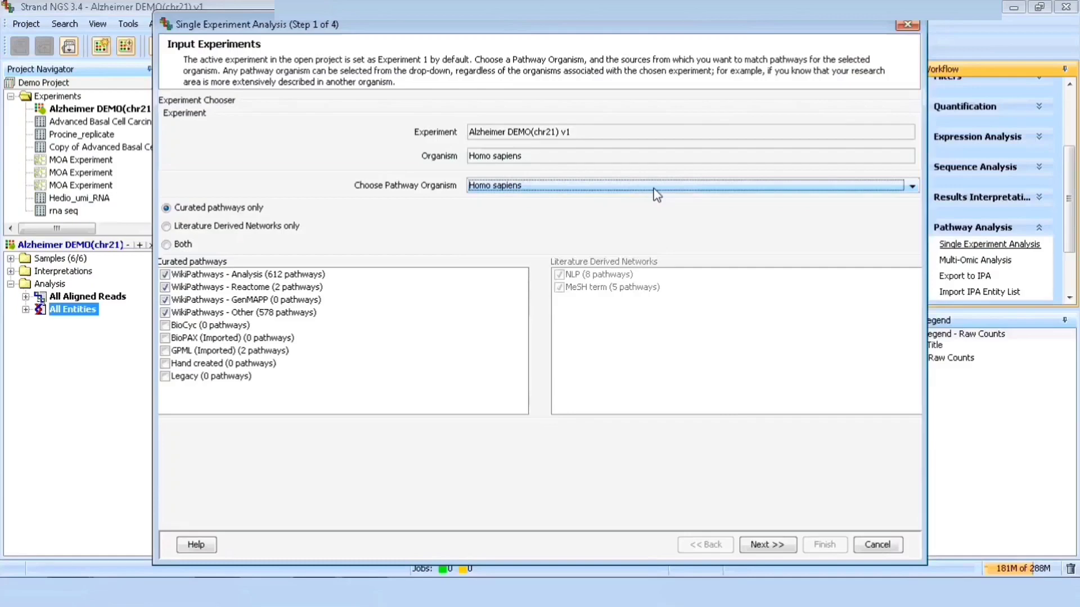
{"action": "left_click", "coordinate": [764, 546]}
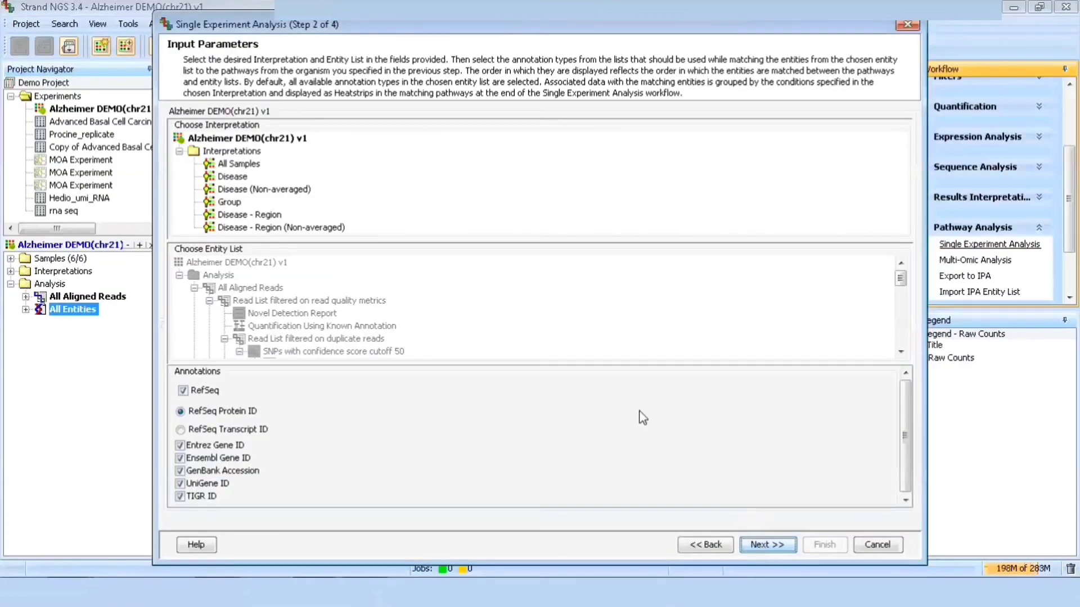
Run the pathway matching with the Disease - Region (Non-averaged) interpretation and the Genes Without New Partitions entity list
{"action": "left_click", "coordinate": [336, 233]}
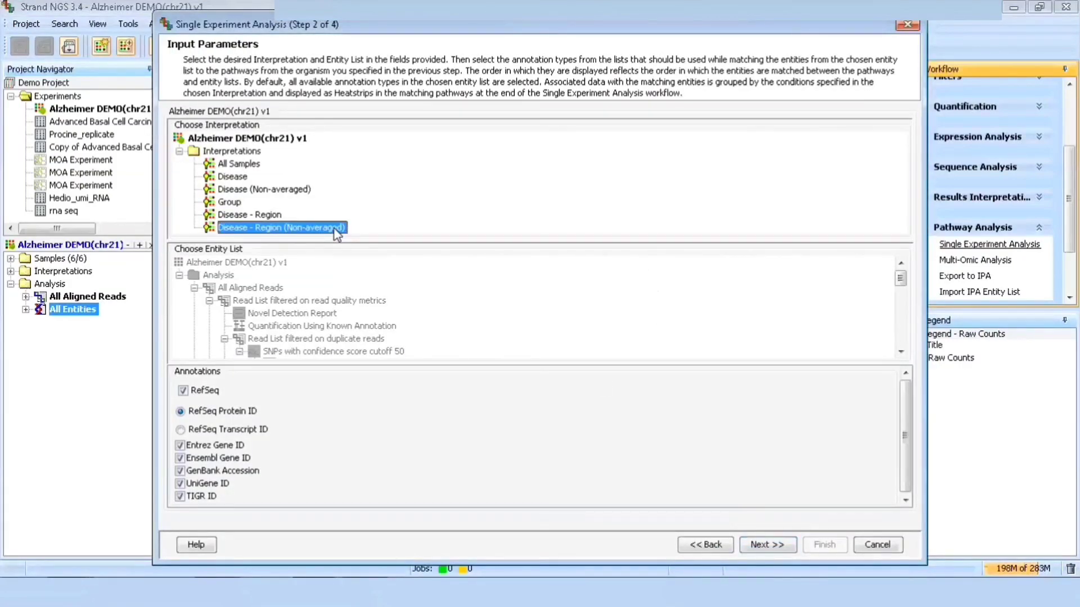
{"action": "left_click", "coordinate": [901, 352]}
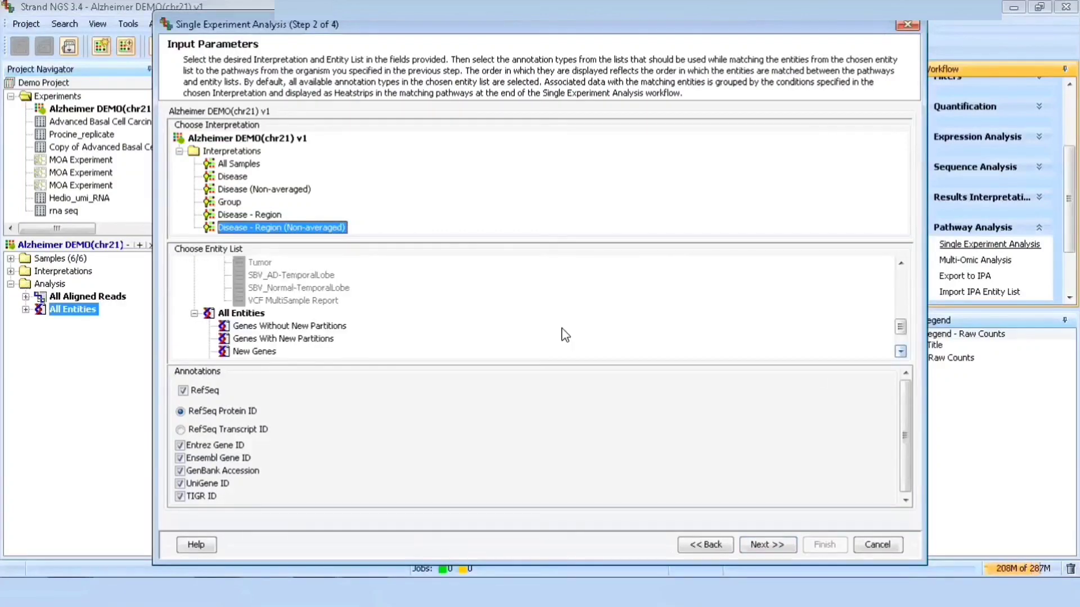
{"action": "left_click", "coordinate": [300, 328]}
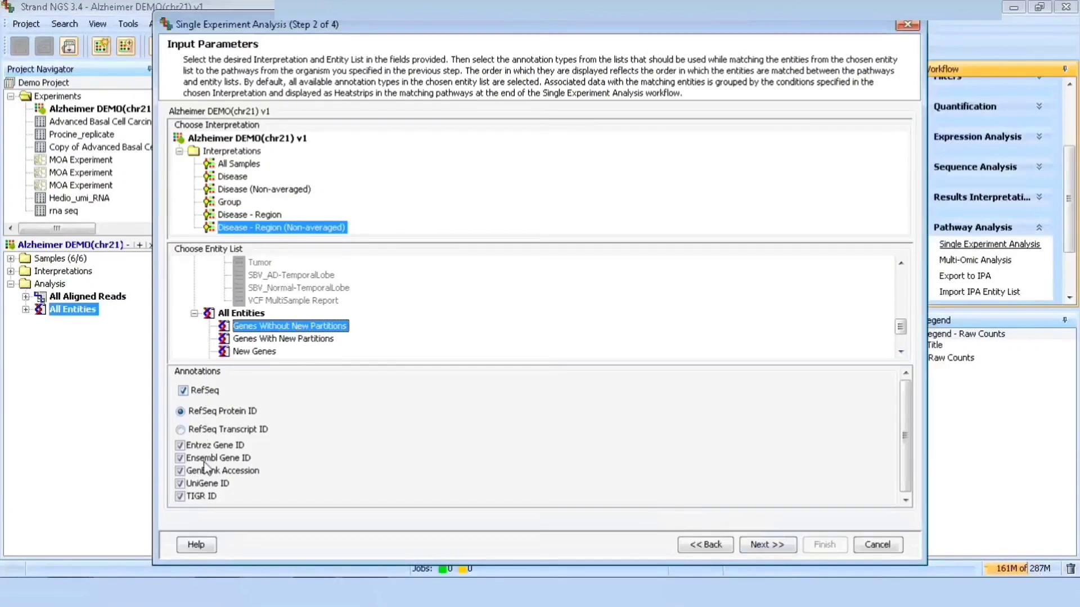
{"action": "left_click", "coordinate": [777, 545]}
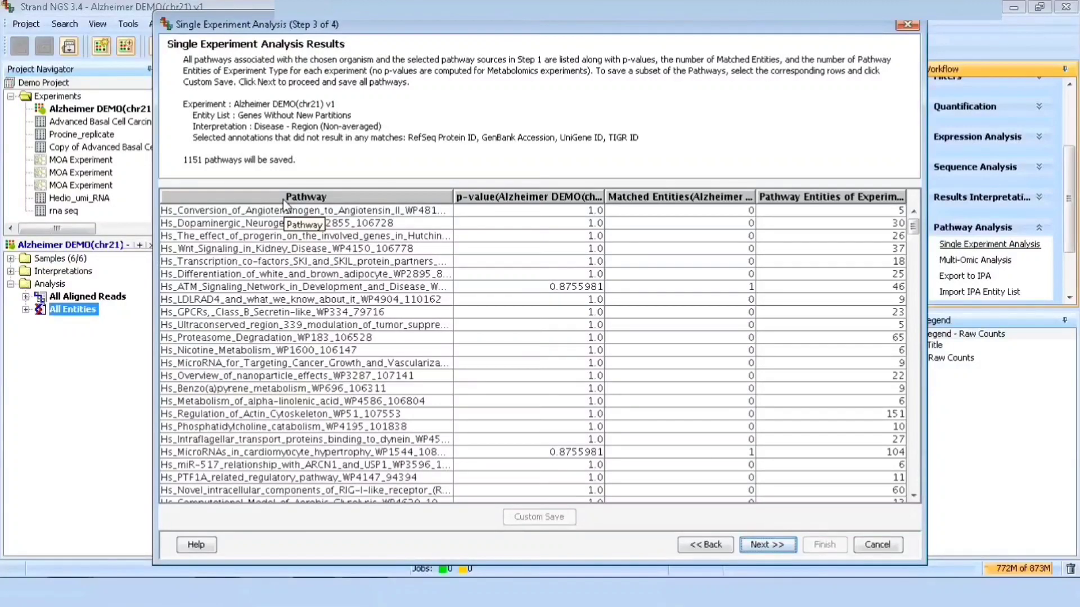
Sort the pathway results by p-value, and re-sort them by matched entities in descending order
{"action": "left_click", "coordinate": [555, 198]}
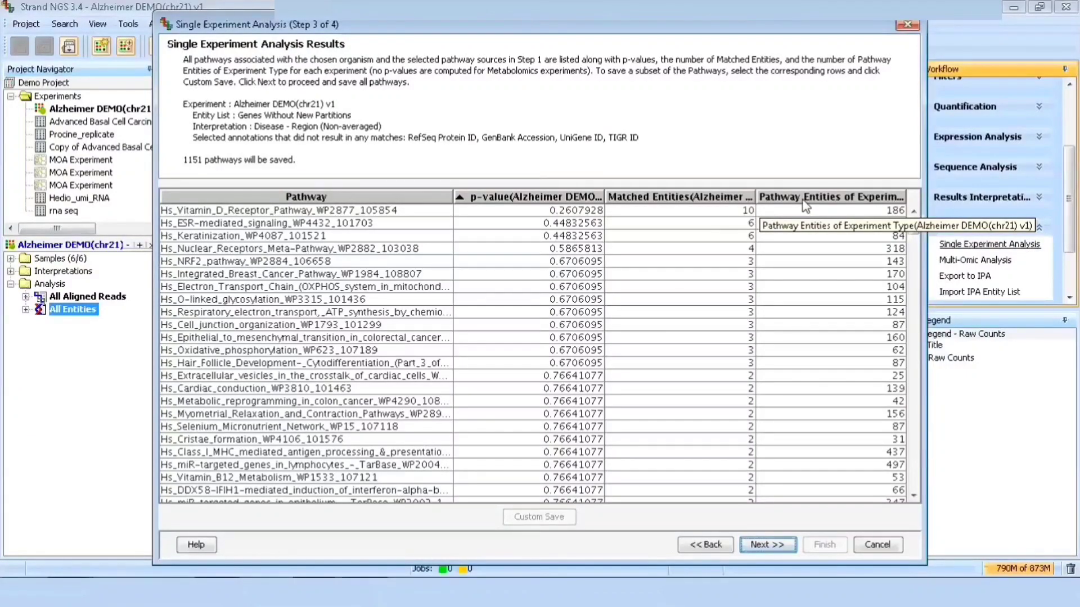
{"action": "left_click", "coordinate": [627, 202]}
{"action": "left_click", "coordinate": [623, 203]}
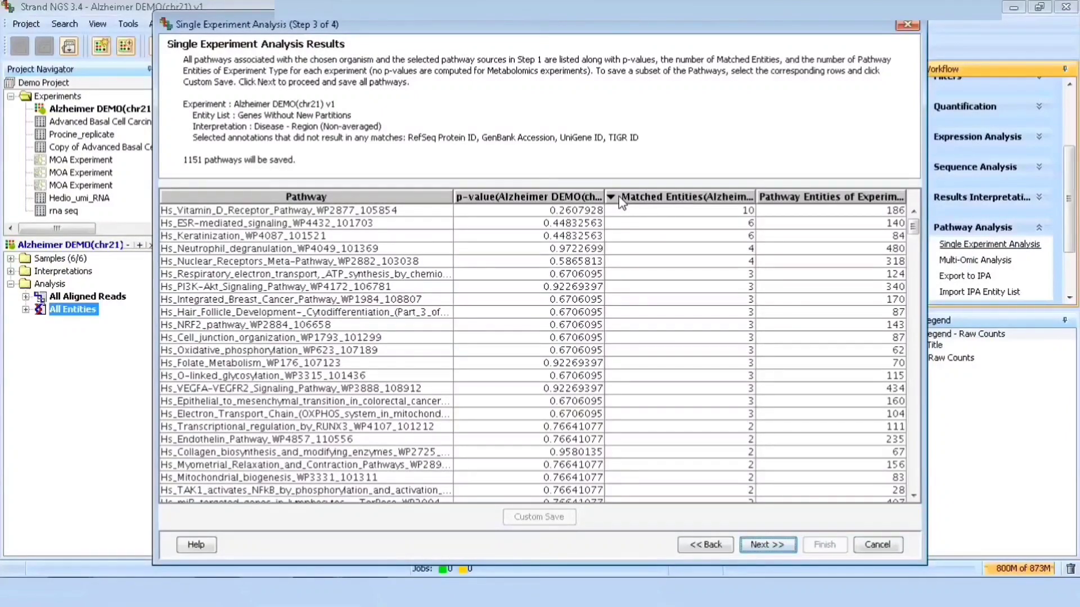
Select the pathways from Hs_Vitamin_D_Receptor_Pathway down to Hs_Myometrial_Relaxation_and_Contraction_Pathways in the results
{"action": "left_click", "coordinate": [330, 211]}
{"action": "left_click", "coordinate": [331, 219], "text": "ctrl"}
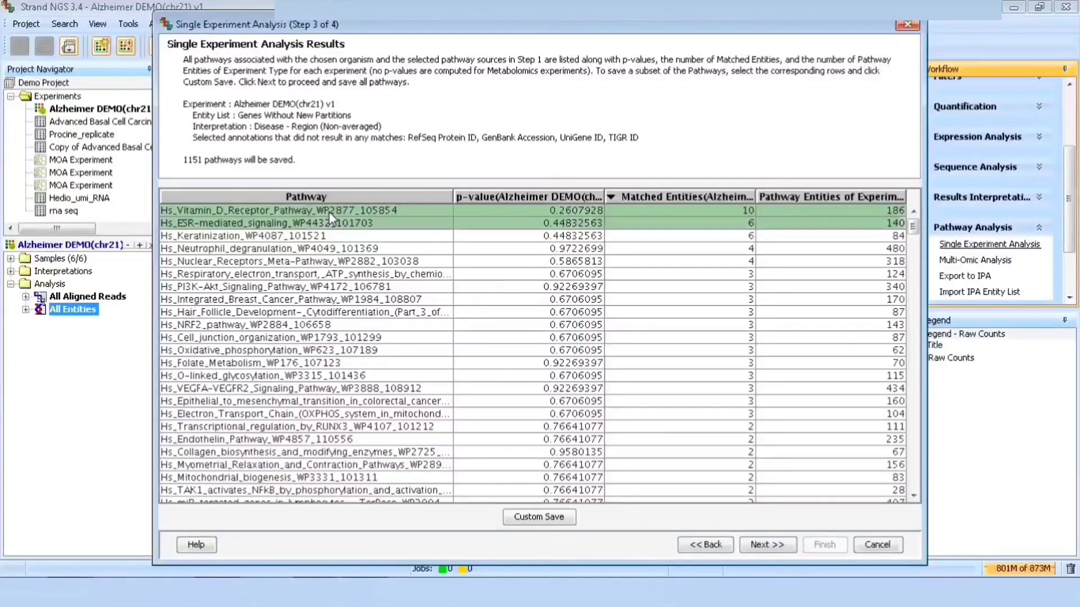
{"action": "key", "text": "shift+Down"}
{"action": "key", "text": "shift+Down"}
{"action": "key", "text": "shift+Down"}
{"action": "key", "text": "shift+Down"}
{"action": "key", "text": "shift+Down"}
{"action": "key", "text": "shift+Down"}
{"action": "key", "text": "shift+Down"}
{"action": "key", "text": "shift+Down"}
{"action": "key", "text": "shift+Down"}
{"action": "key", "text": "shift+Down"}
{"action": "key", "text": "shift+Down"}
{"action": "key", "text": "shift+Down"}
{"action": "key", "text": "shift+Down"}
{"action": "key", "text": "shift+Down"}
{"action": "key", "text": "shift+Down"}
{"action": "key", "text": "shift+Down"}
{"action": "key", "text": "shift+Down"}
{"action": "key", "text": "shift+Down"}
{"action": "key", "text": "shift+Down"}
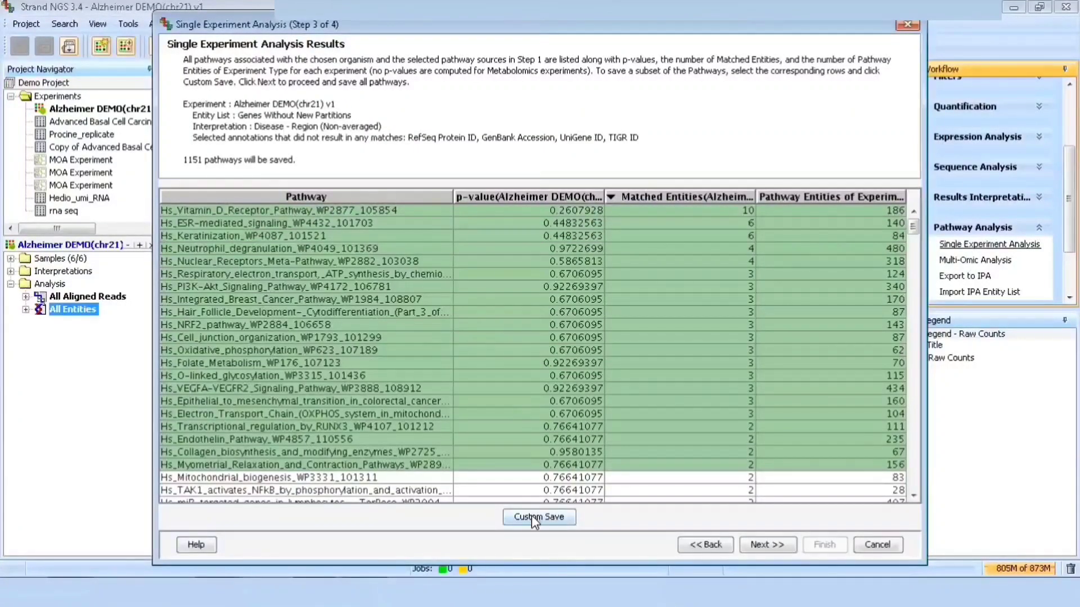
Save all result pathways as the pathway list SEA-Genes Without New Partitions and finish the analysis
{"action": "left_click", "coordinate": [765, 546]}
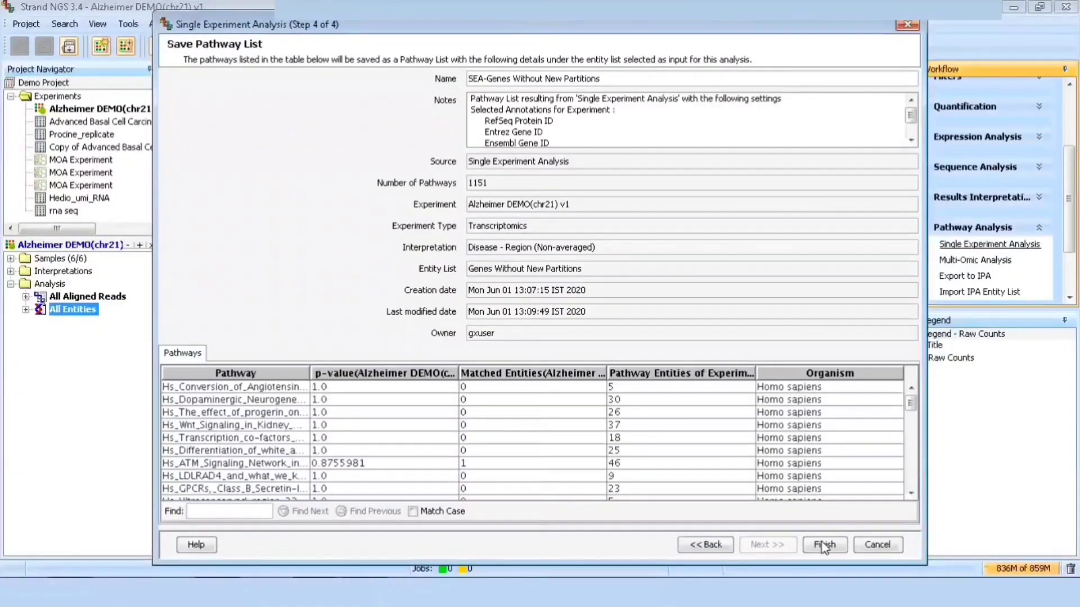
{"action": "left_click", "coordinate": [824, 546]}
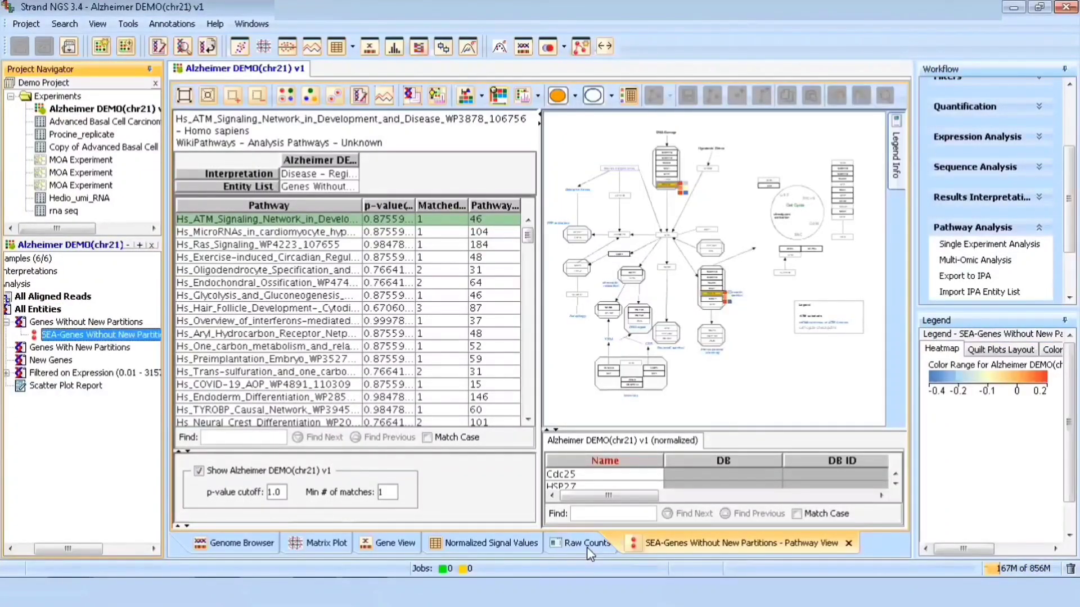
Display the Hs_Hair_Follicle_Development-_Cytodifferentiation_(Part_3_of_3)_WP2840_104845 pathway and sort its entity table by DB in ascending order
{"action": "left_click", "coordinate": [185, 97]}
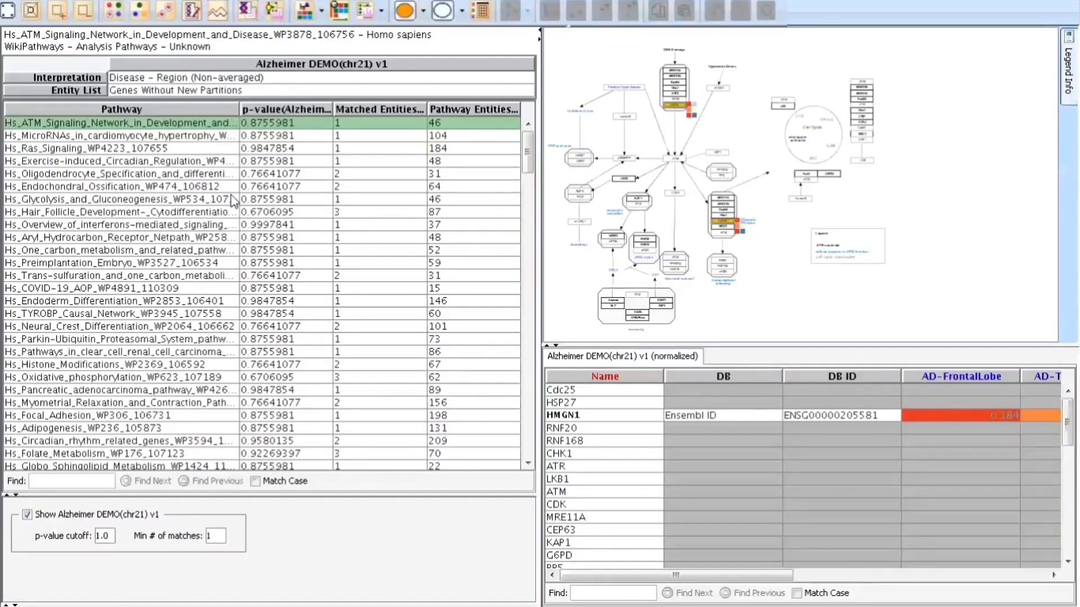
{"action": "left_click", "coordinate": [228, 212]}
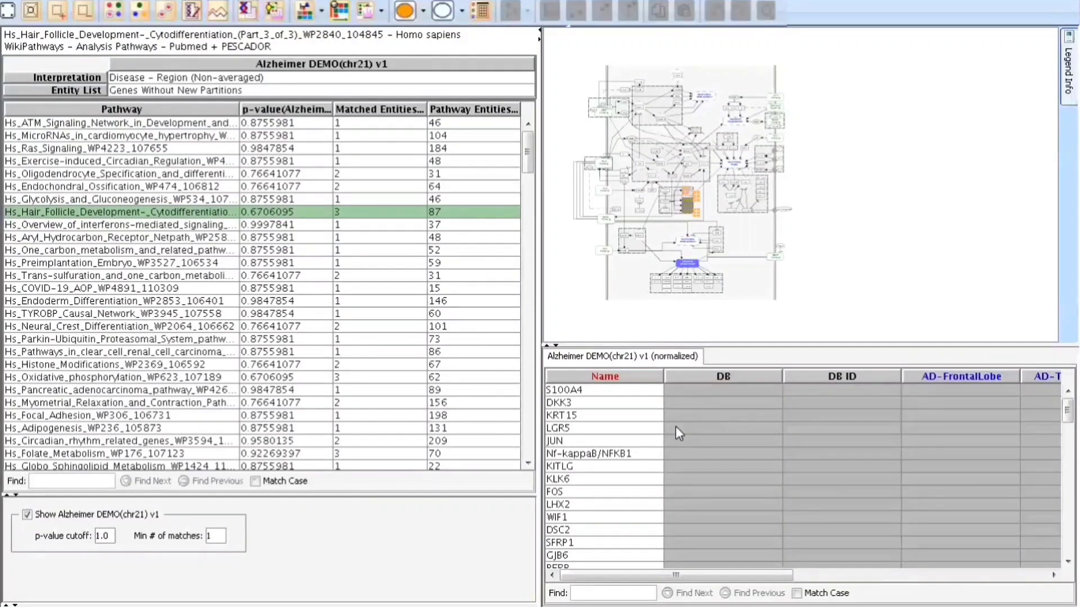
{"action": "left_click", "coordinate": [729, 379]}
{"action": "left_click", "coordinate": [1053, 575]}
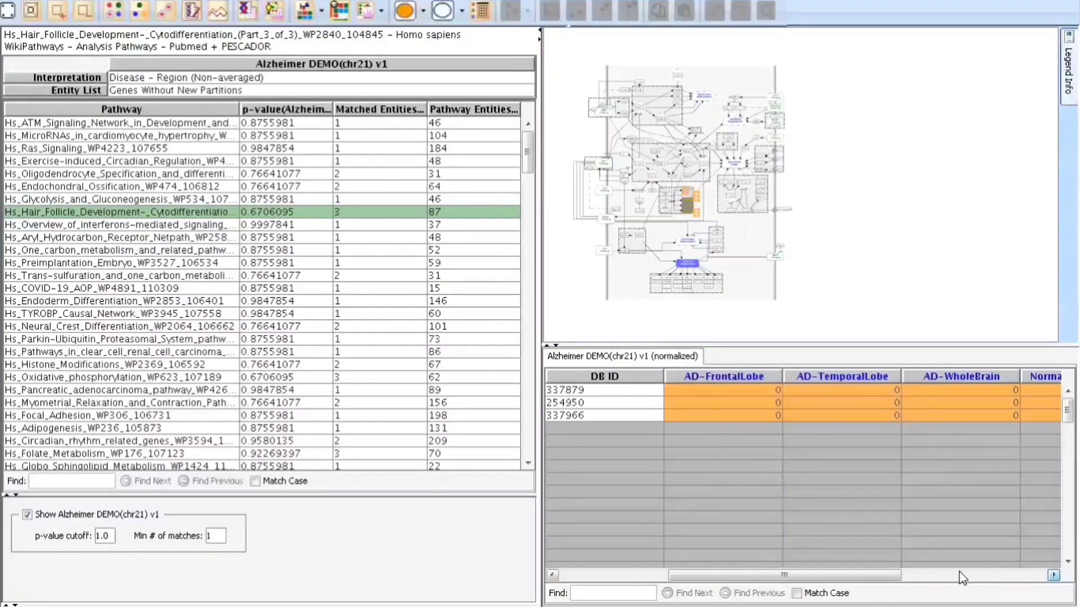
{"action": "left_click", "coordinate": [606, 578]}
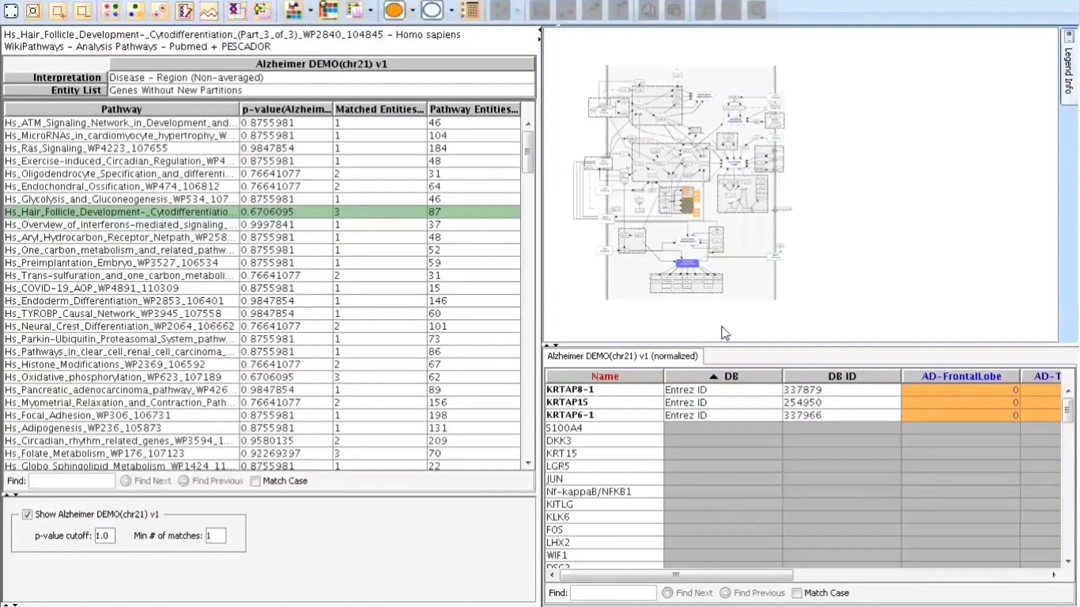
Zoom in on the matched KRTAP entities in the pathway diagram and inspect their names, IDs and data sources
{"action": "left_click", "coordinate": [60, 13]}
{"action": "left_click", "coordinate": [60, 13]}
{"action": "left_click", "coordinate": [60, 13]}
{"action": "left_click", "coordinate": [61, 13]}
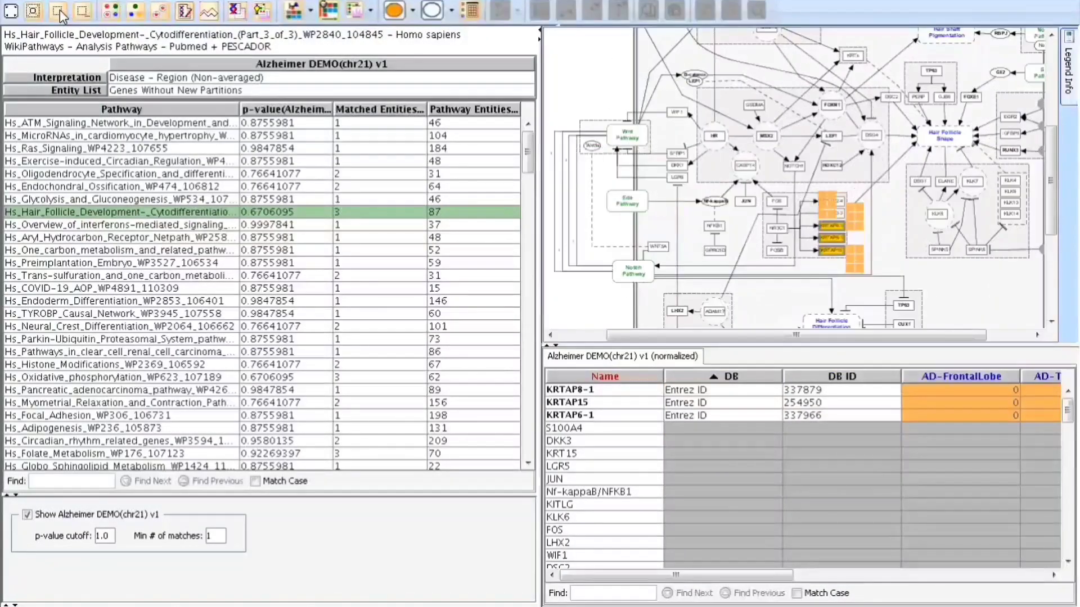
{"action": "left_click", "coordinate": [60, 12]}
{"action": "left_click", "coordinate": [60, 12]}
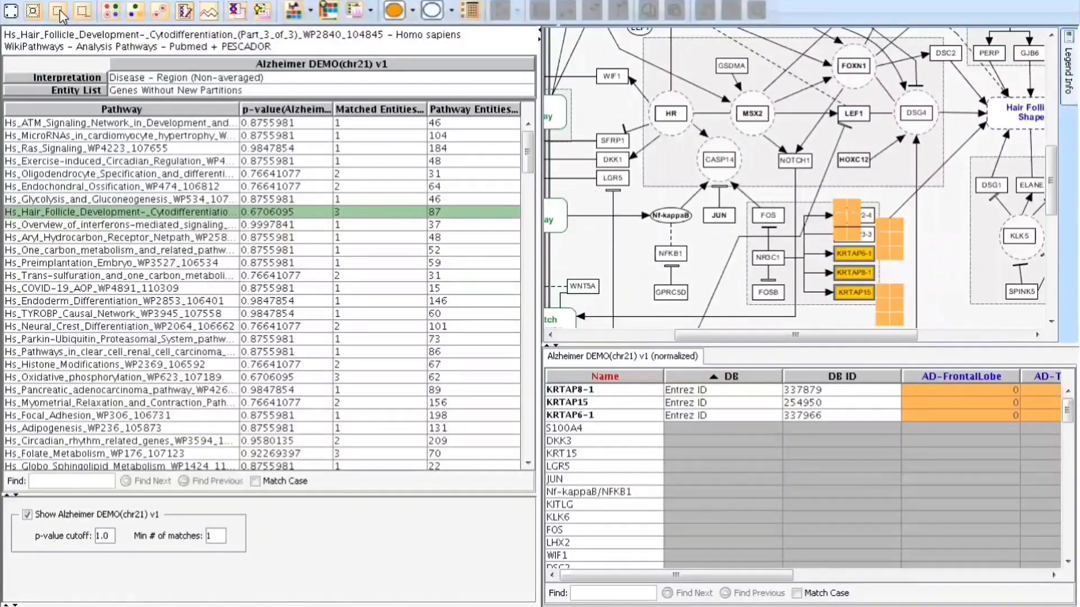
{"action": "mouse_move", "coordinate": [840, 256]}
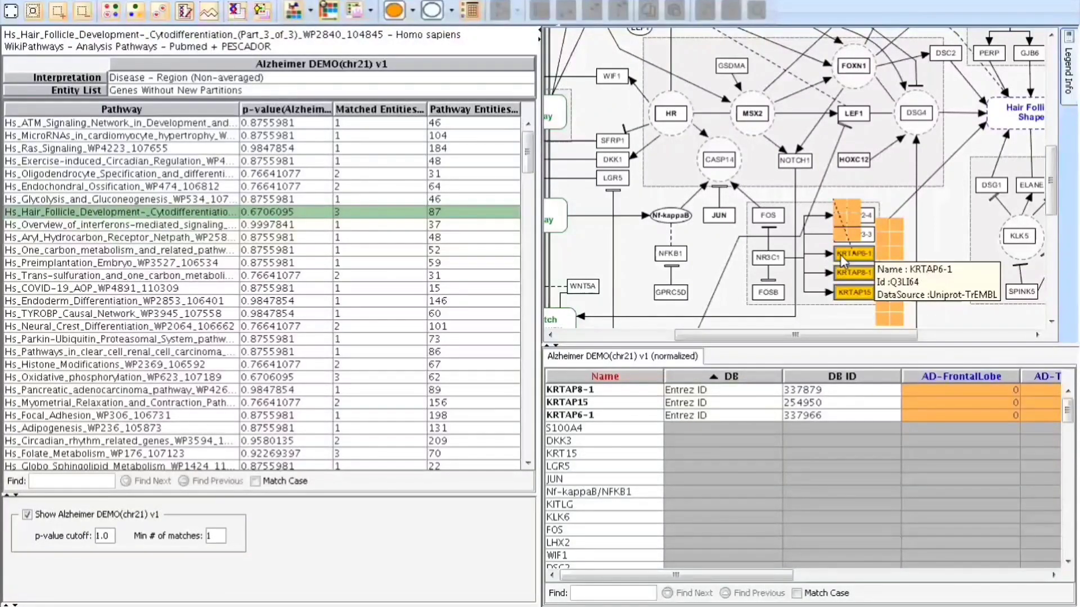
{"action": "mouse_move", "coordinate": [856, 299]}
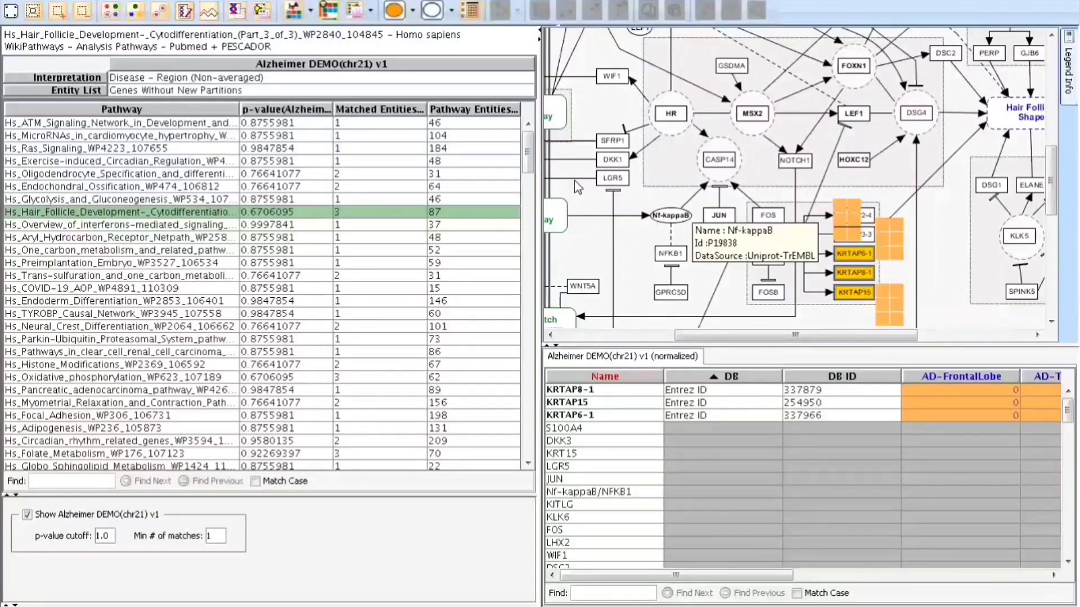
Select all entities in the pathway, reduce the selection to the matched entities, and view their profile plot
{"action": "left_click", "coordinate": [112, 12]}
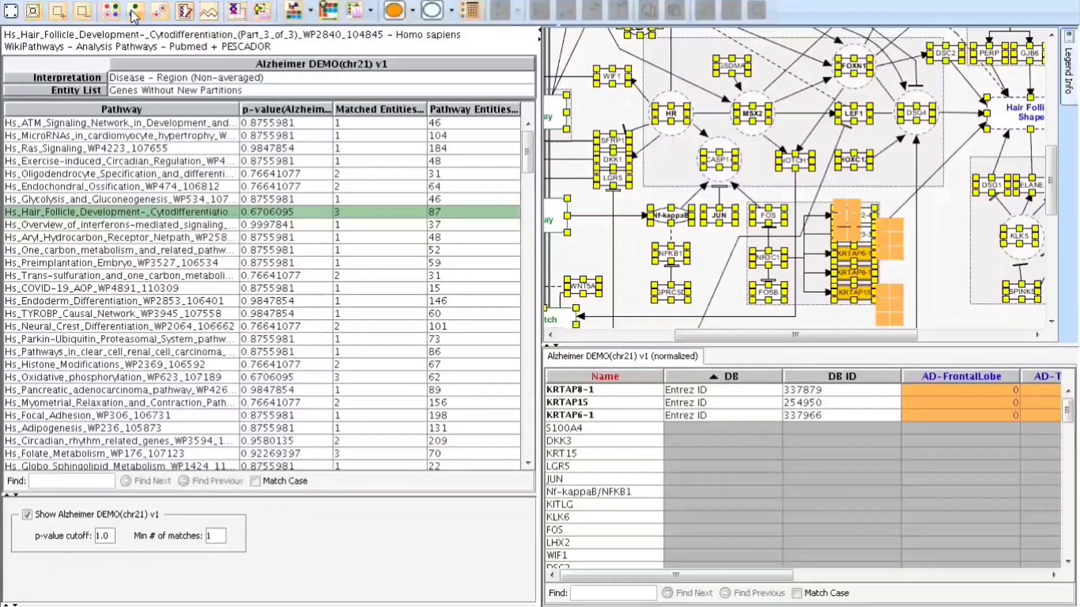
{"action": "left_click", "coordinate": [133, 12]}
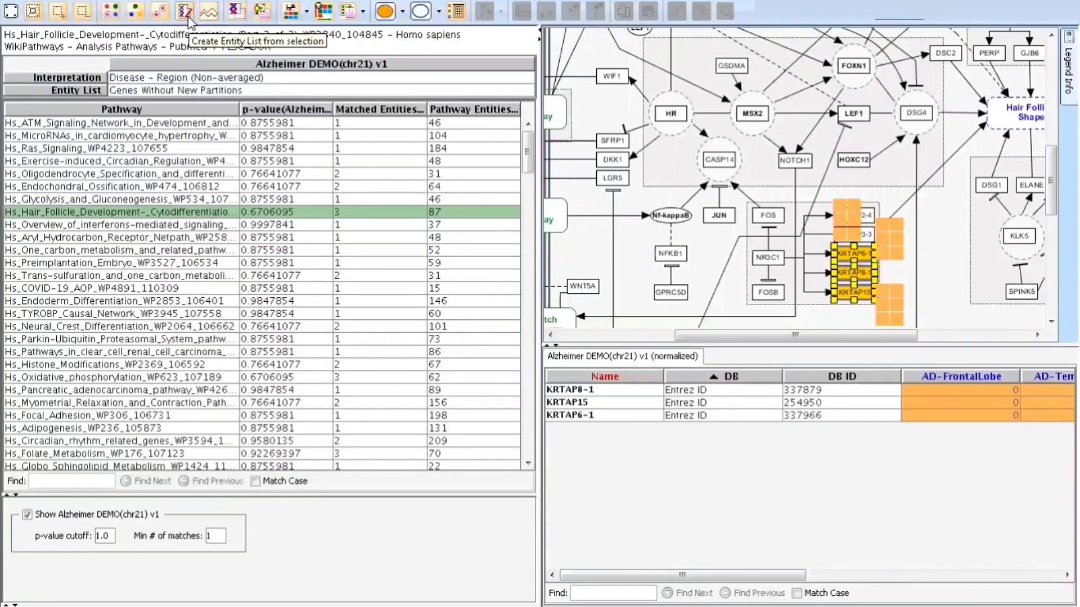
{"action": "left_click", "coordinate": [208, 22]}
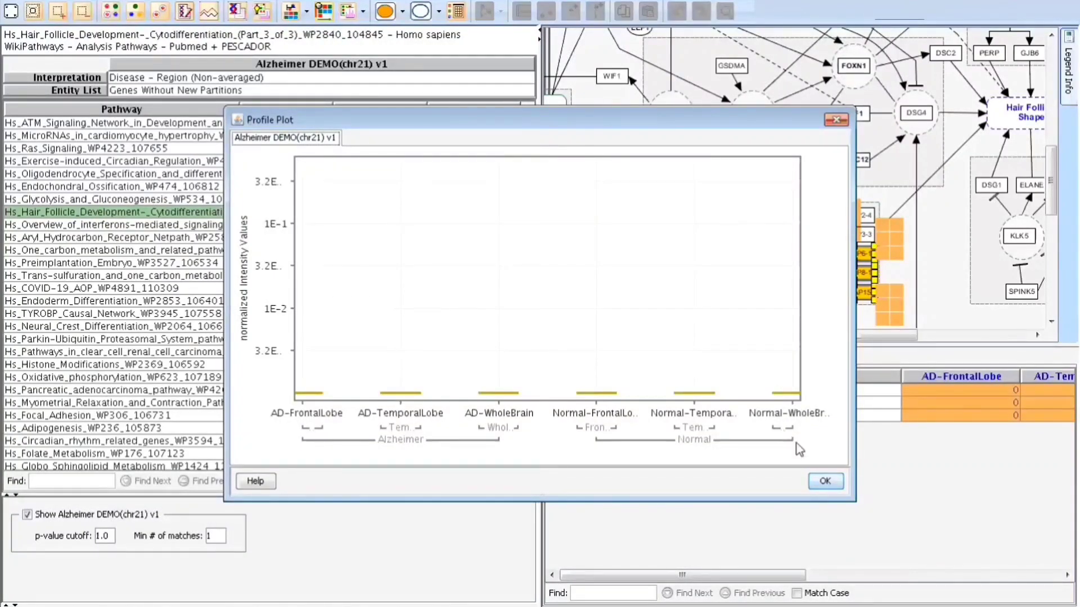
{"action": "left_click", "coordinate": [825, 482]}
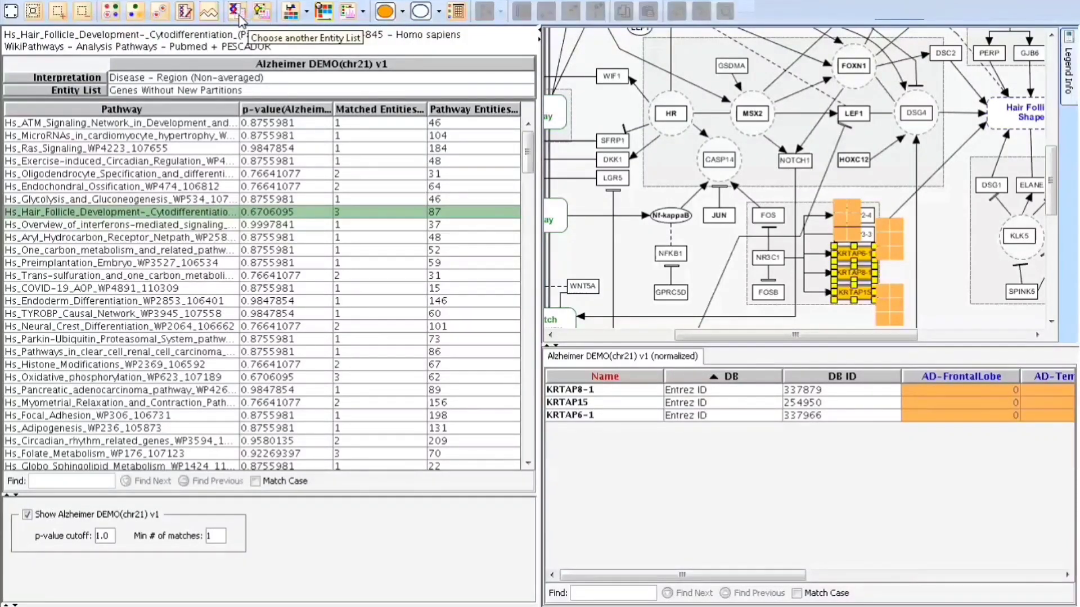
Check the Quilt Plots display option and inspect the sample values in the quilt plots beside the matched KRTAP entities
{"action": "left_click", "coordinate": [307, 13]}
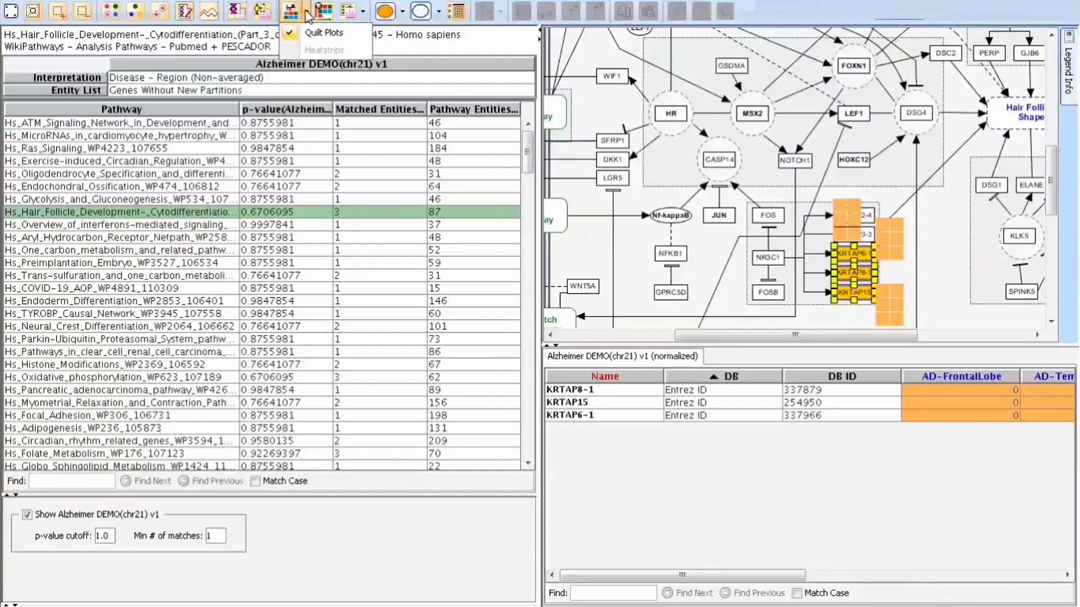
{"action": "left_click", "coordinate": [307, 12]}
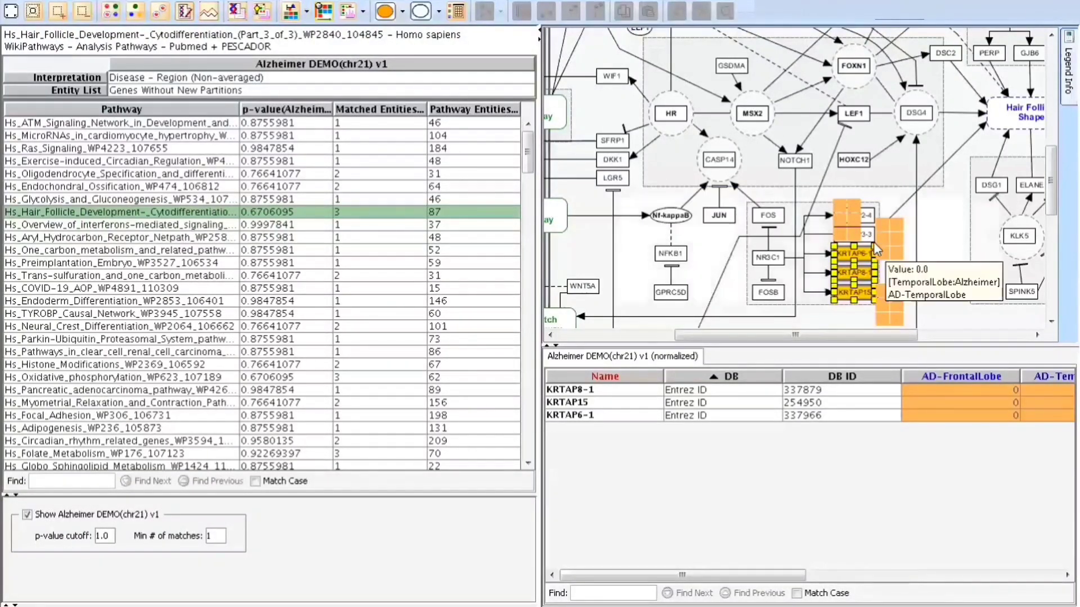
{"action": "mouse_move", "coordinate": [846, 209]}
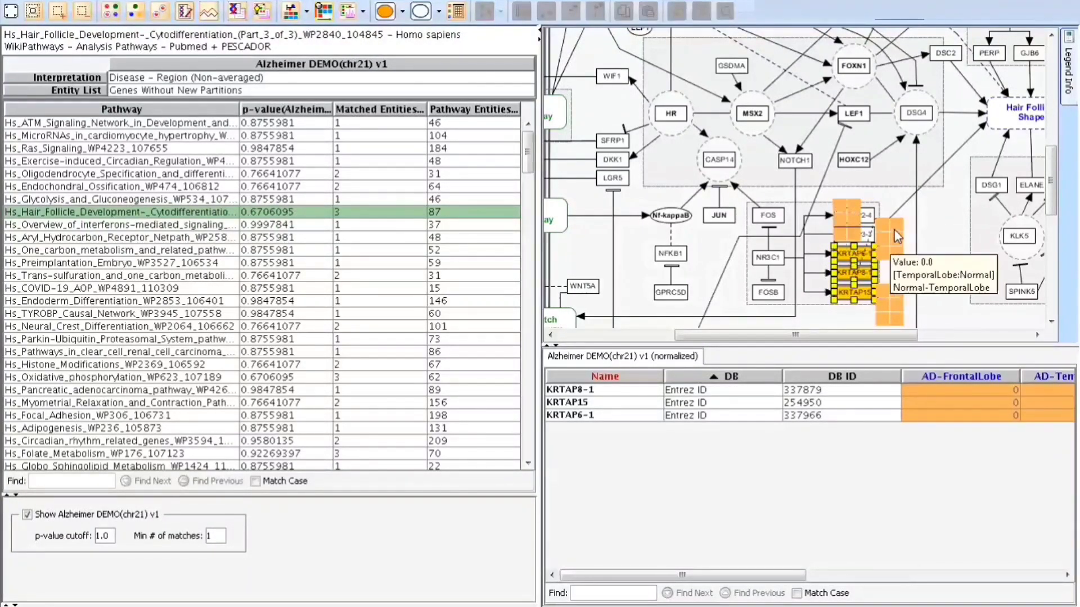
{"action": "mouse_move", "coordinate": [899, 311]}
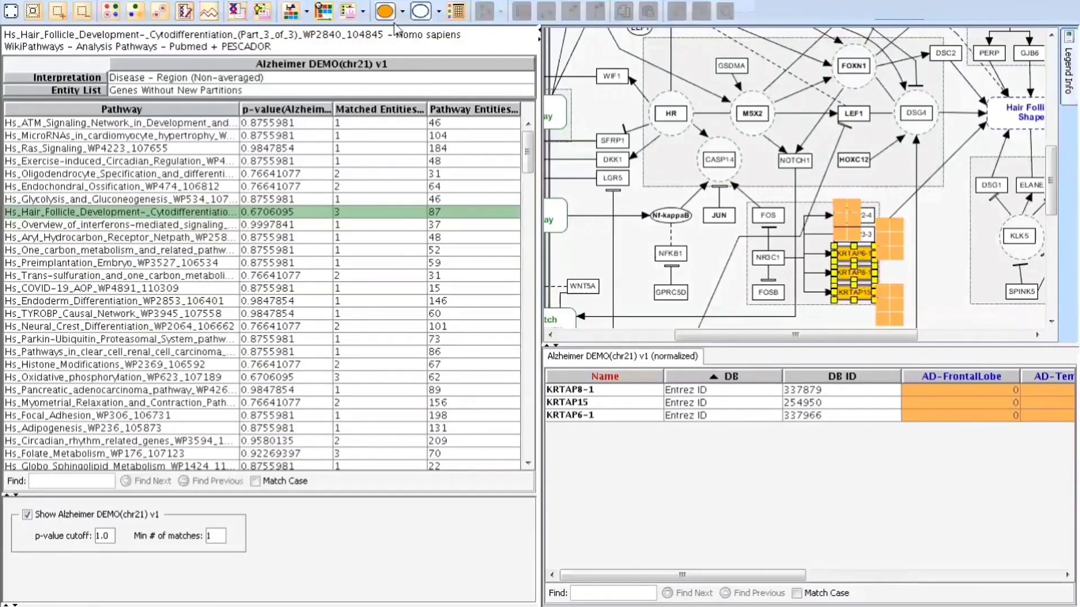
Move Region from the Y-axis to the X-axis of the quilt plot layout, alongside Disease
{"action": "left_click", "coordinate": [325, 12]}
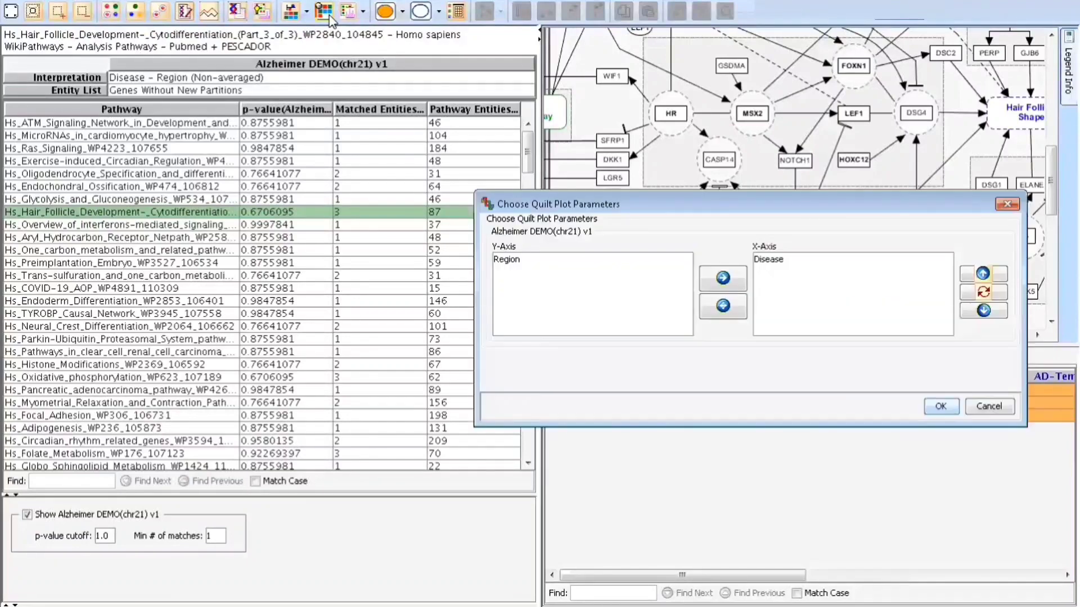
{"action": "left_click", "coordinate": [514, 264]}
{"action": "left_click", "coordinate": [723, 278]}
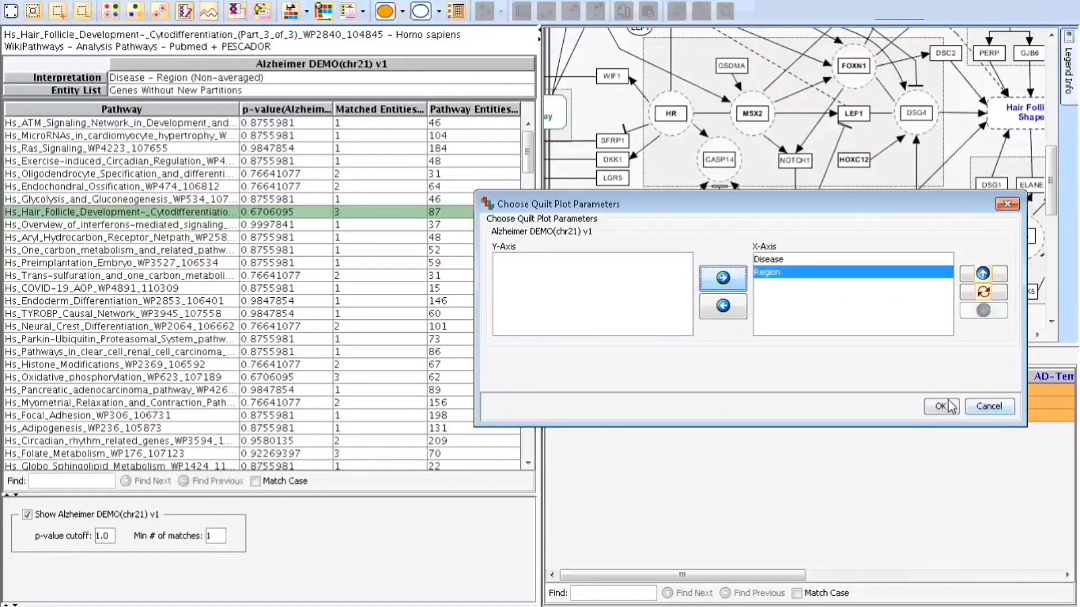
{"action": "left_click", "coordinate": [950, 406]}
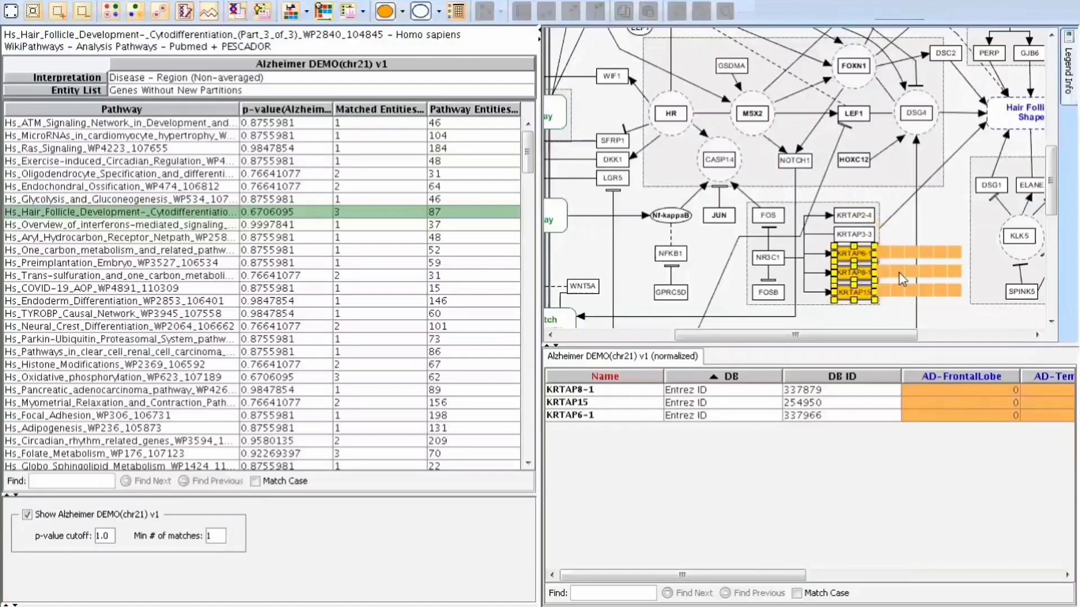
Examine the remaining display options for the pathway, including the entity background color
{"action": "left_click", "coordinate": [363, 13]}
{"action": "left_click", "coordinate": [363, 13]}
{"action": "left_click", "coordinate": [364, 13]}
{"action": "left_click", "coordinate": [403, 12]}
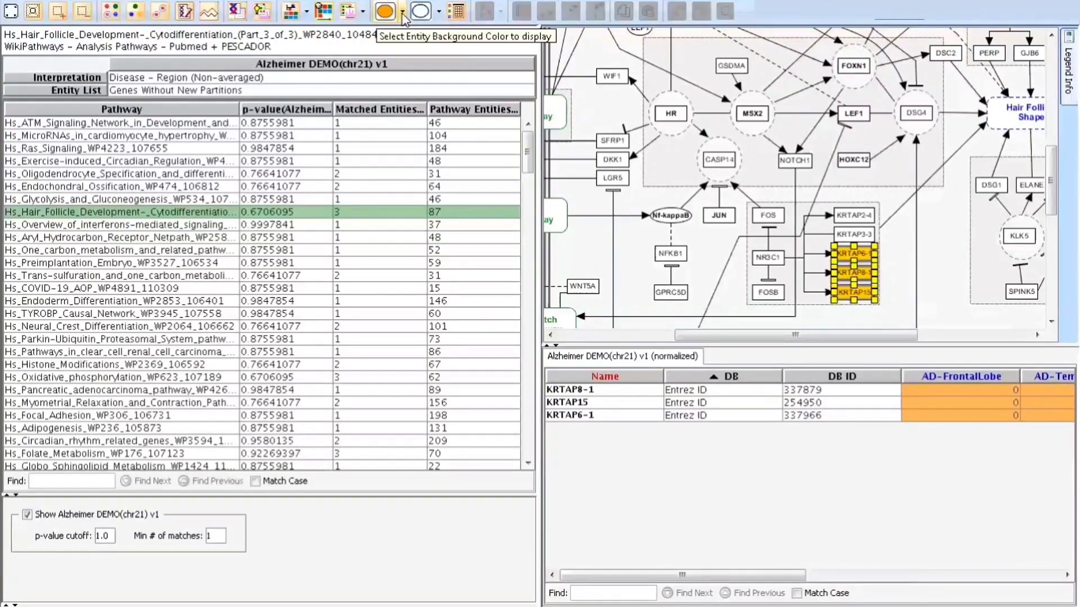
{"action": "left_click", "coordinate": [402, 13]}
{"action": "left_click", "coordinate": [402, 14]}
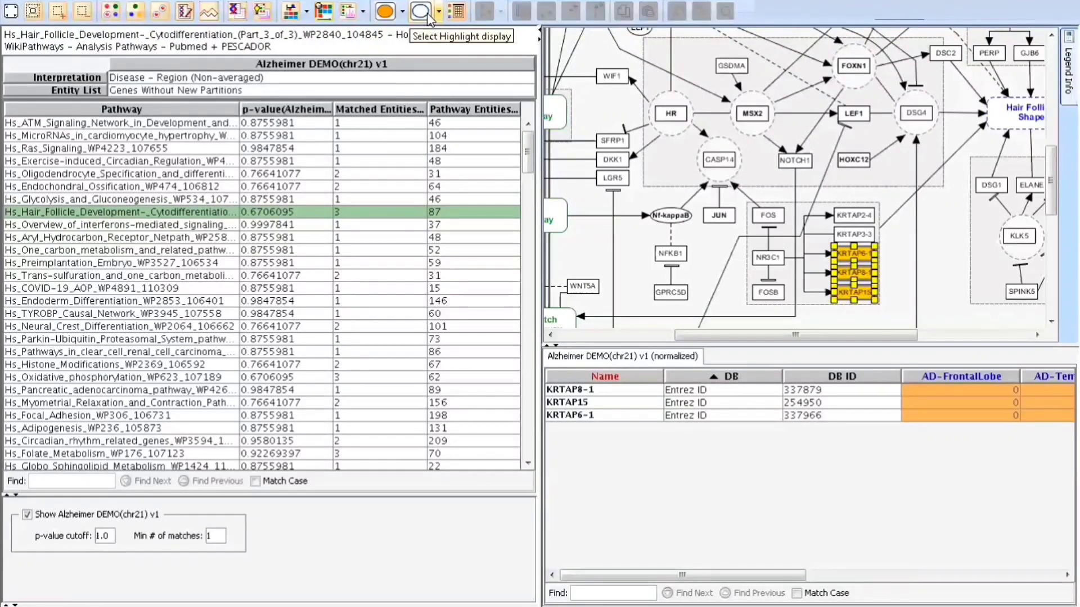
Review the pathway display settings and accept them with Normalized Signal Values as the data for Experiment 1
{"action": "left_click", "coordinate": [456, 11]}
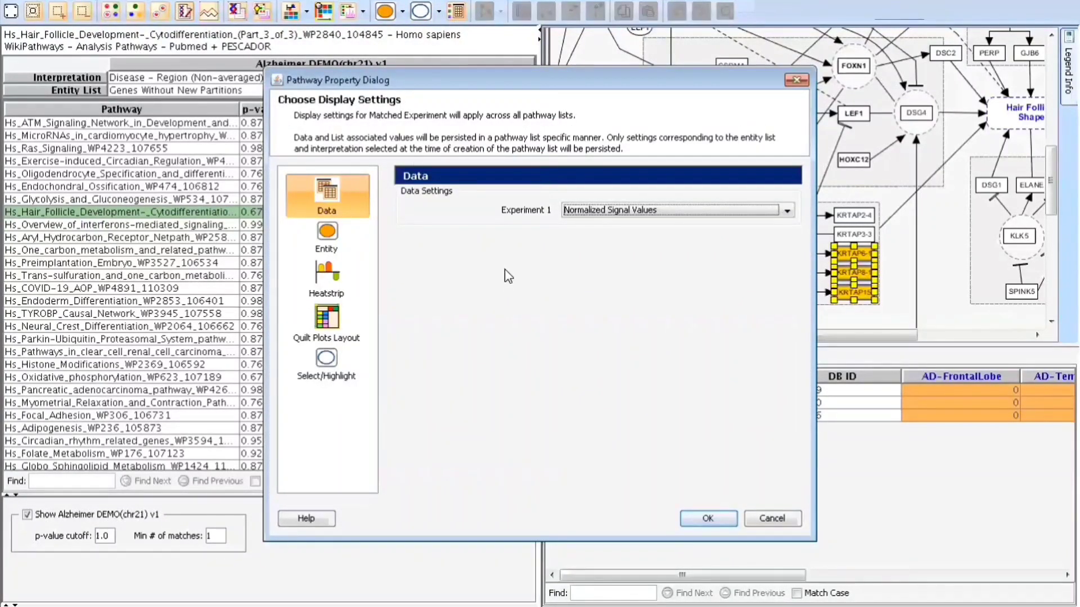
{"action": "left_click", "coordinate": [731, 518]}
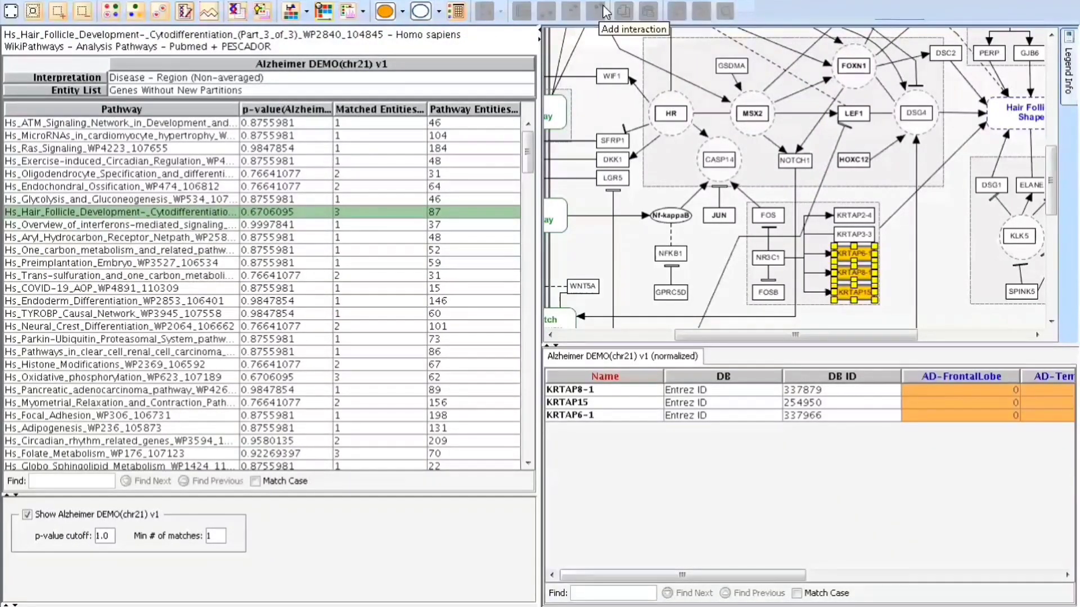
{"action": "left_click", "coordinate": [11, 10]}
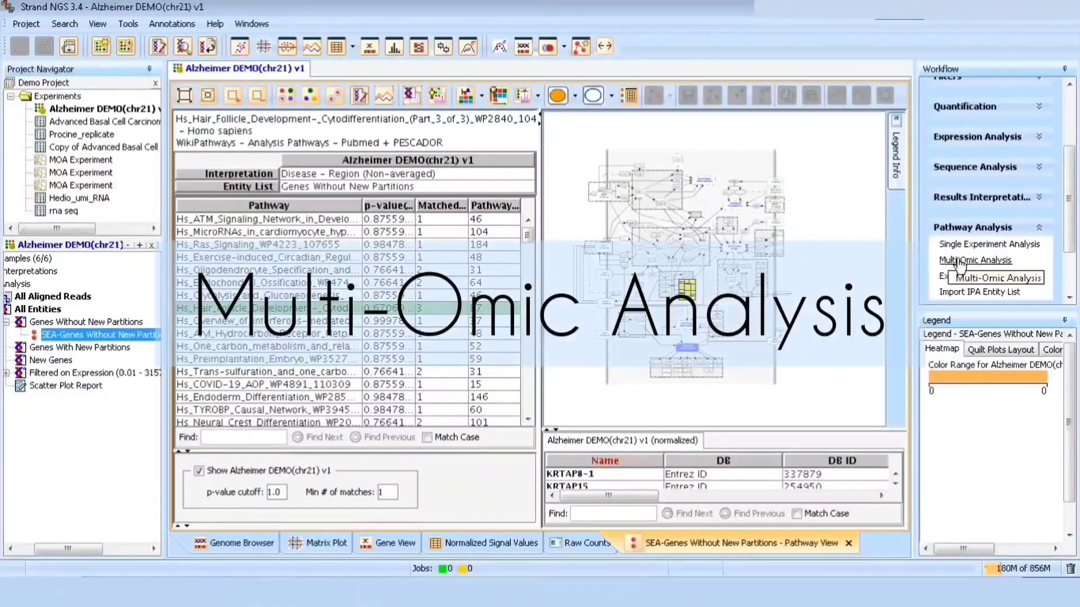
Create a multi-omic analysis named MOA Experiment from Alzheimer DEMO(chr21) v1 and Advanced Basal Cell Carcinoma DEMO (Chr21)
{"action": "left_click", "coordinate": [960, 264]}
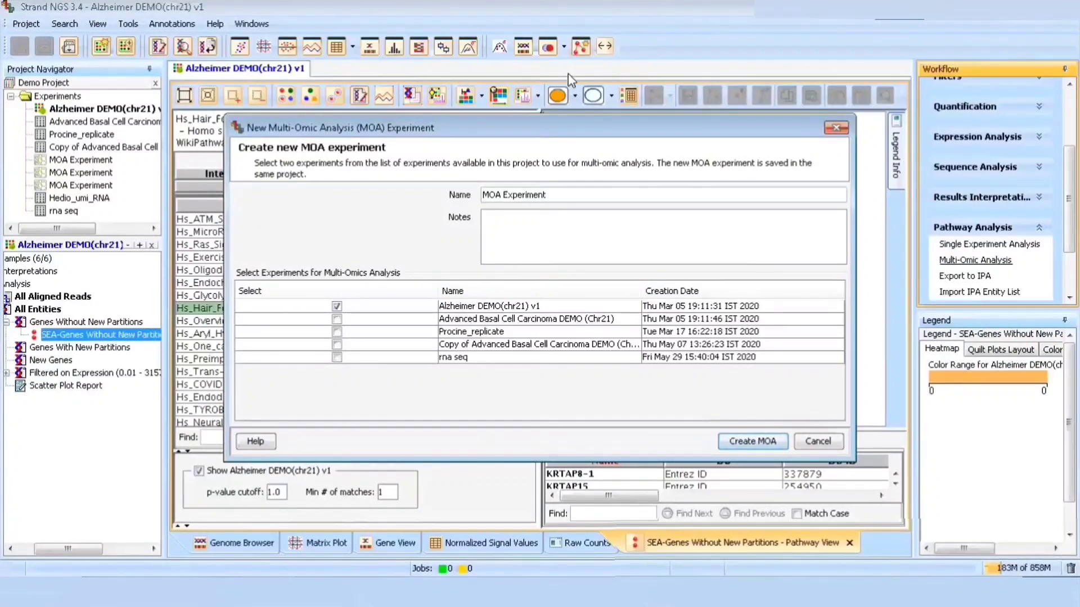
{"action": "left_click", "coordinate": [337, 319]}
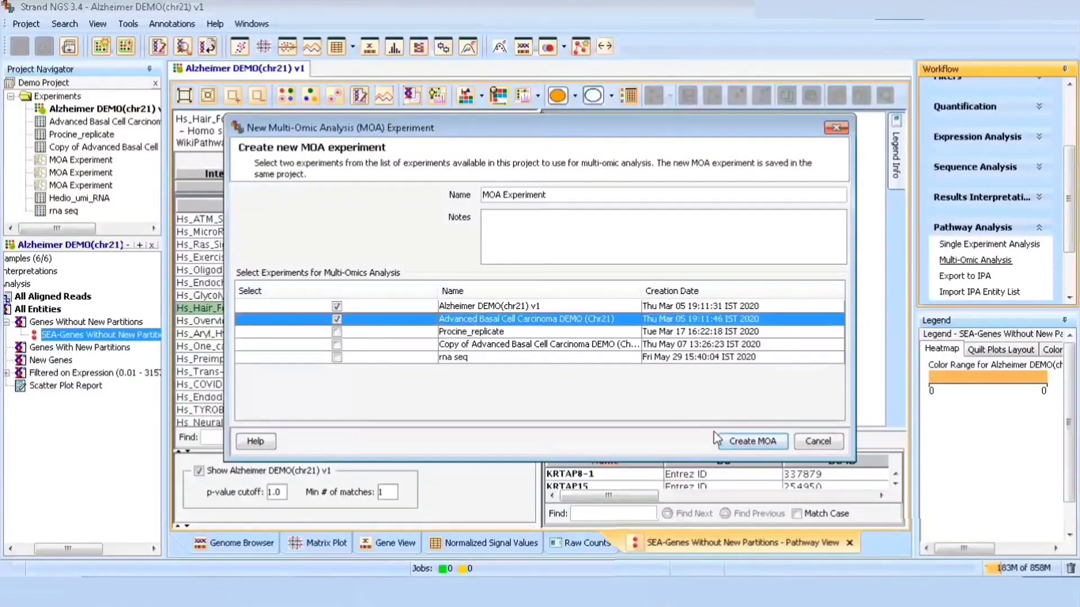
{"action": "left_click", "coordinate": [744, 442]}
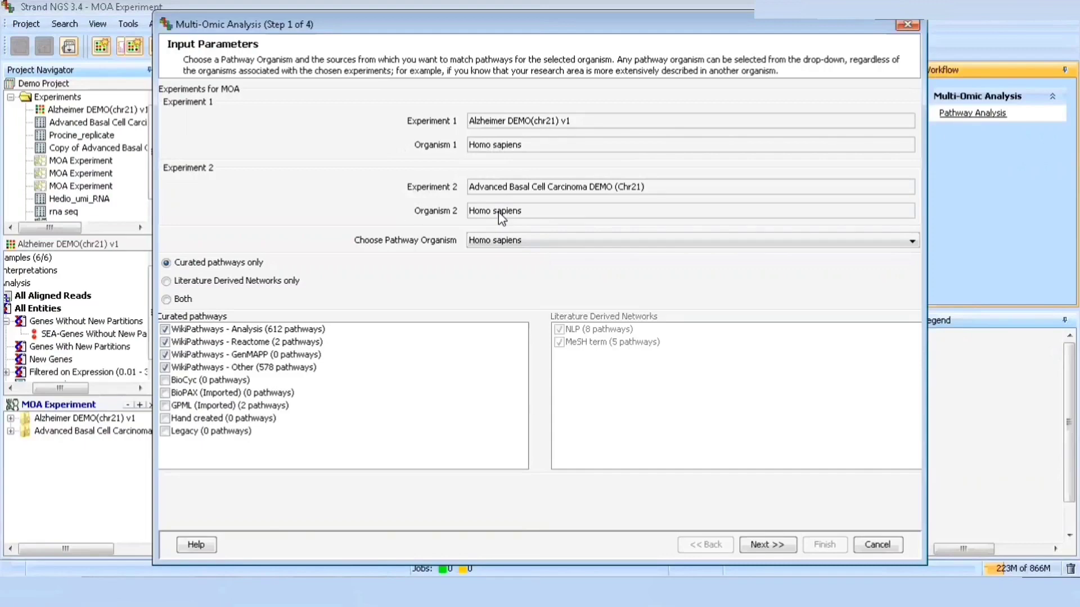
Restrict the curated pathway sources to WikiPathways - Other by excluding Analysis, Reactome and GenMAPP
{"action": "left_click", "coordinate": [166, 355]}
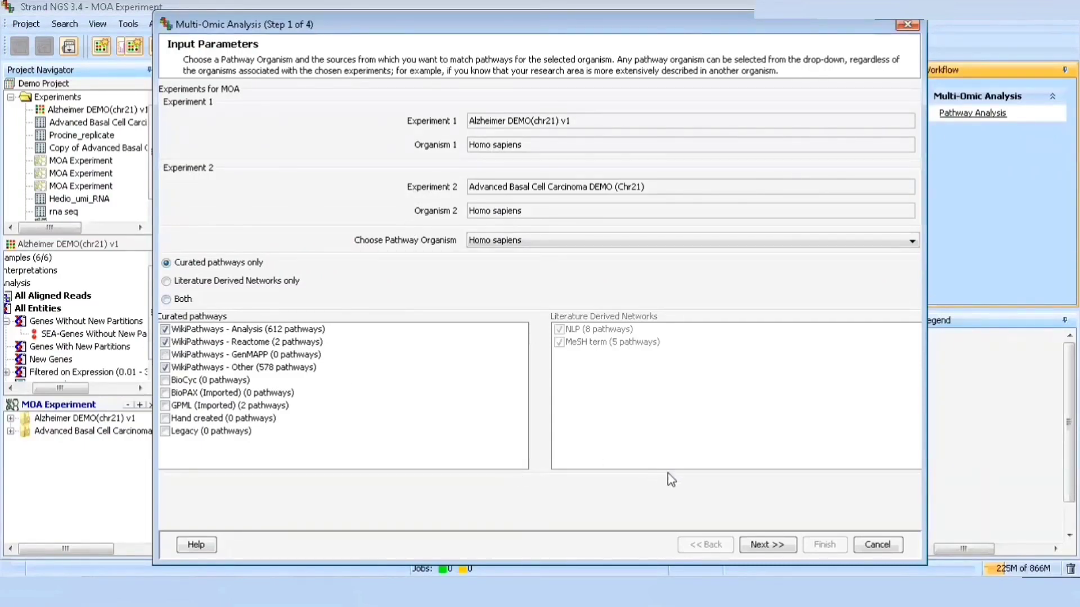
{"action": "left_click", "coordinate": [165, 330]}
{"action": "left_click", "coordinate": [165, 342]}
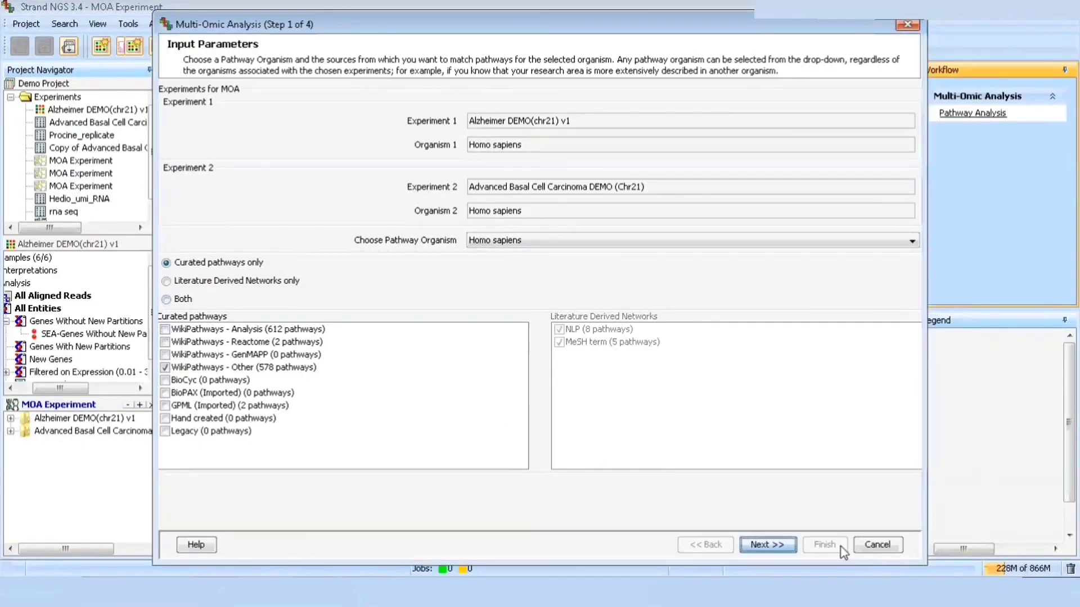
{"action": "left_click", "coordinate": [768, 544]}
Choose the Disease - Region (Non-averaged) and Group - Type (Non-averaged) interpretations, and the Alzheimer entity list Filtered on Expression (0.01 - 31579.289) in the Raw Data
{"action": "left_click", "coordinate": [336, 228]}
{"action": "left_click", "coordinate": [674, 195]}
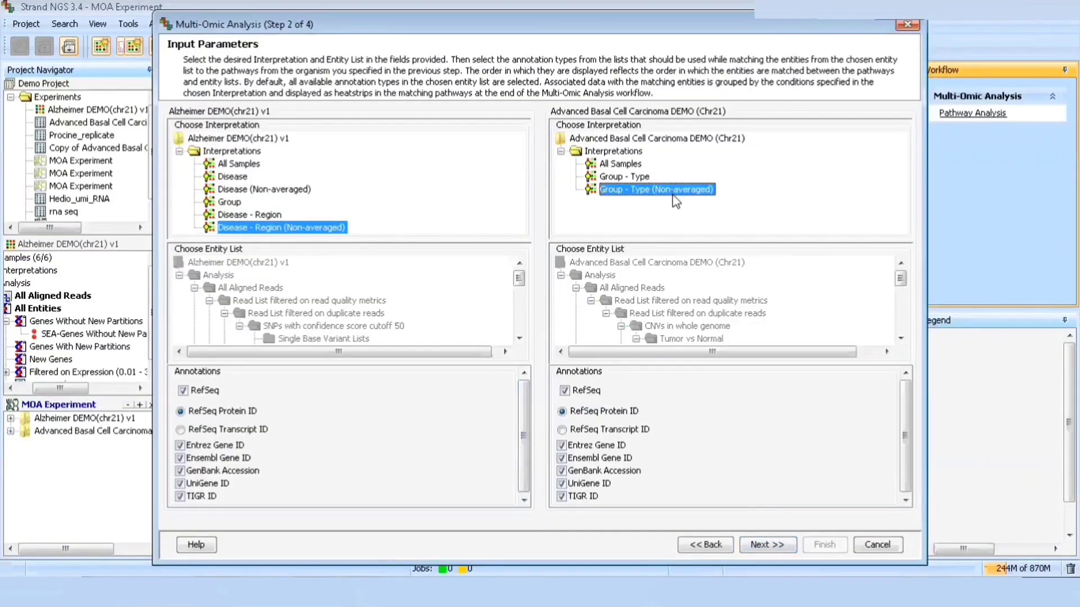
{"action": "left_click_drag", "start_coordinate": [519, 278], "coordinate": [521, 307]}
{"action": "left_click", "coordinate": [372, 288]}
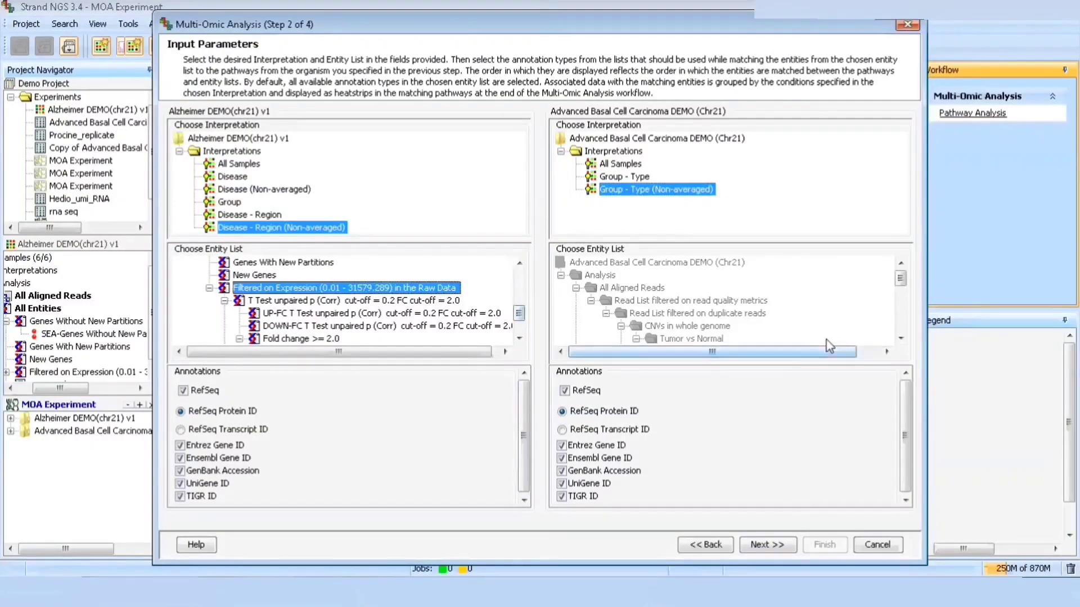
Choose Genes having SNP, CNV, or SV as the entity list for the Advanced Basal Cell Carcinoma experiment
{"action": "left_click", "coordinate": [901, 325]}
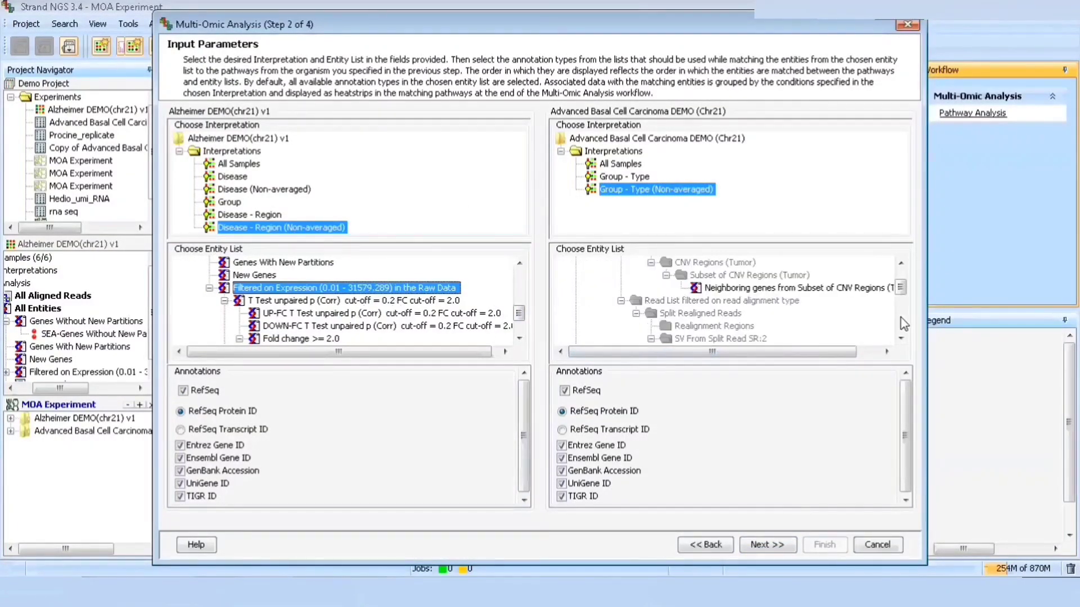
{"action": "left_click", "coordinate": [901, 324]}
{"action": "left_click", "coordinate": [901, 339]}
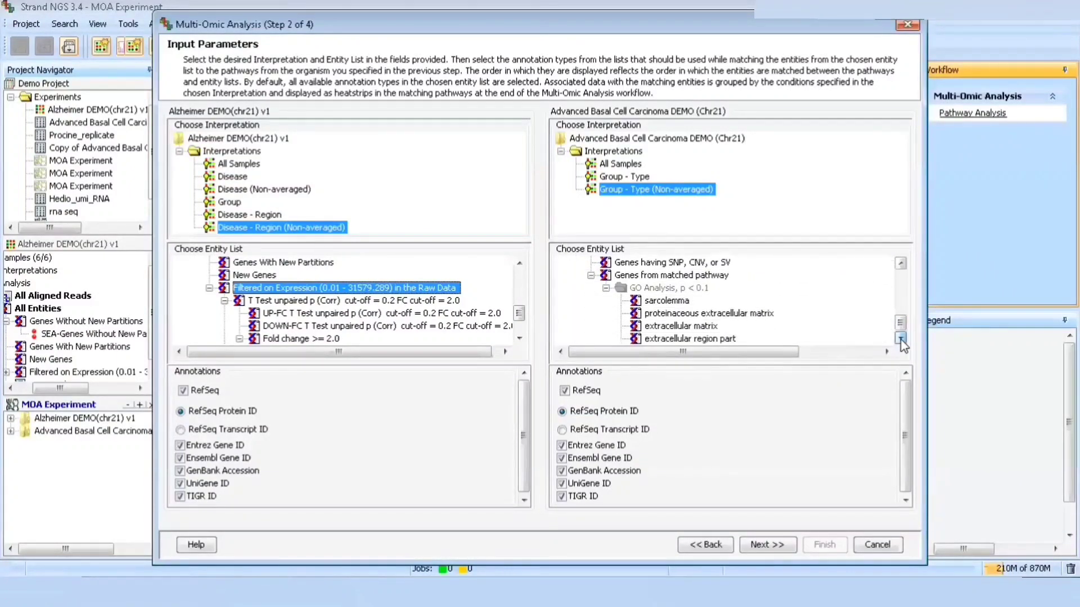
{"action": "left_click", "coordinate": [666, 263]}
Run the multi-omic pathway matching and sort the results by the Alzheimer experiment's p-value in ascending order
{"action": "left_click", "coordinate": [770, 545]}
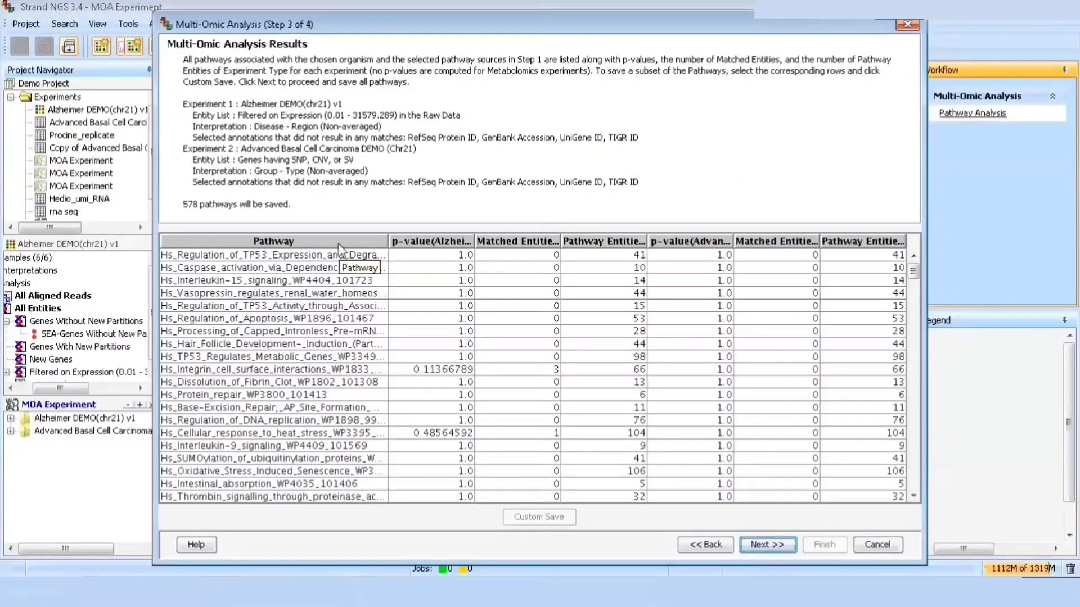
{"action": "left_click", "coordinate": [436, 243]}
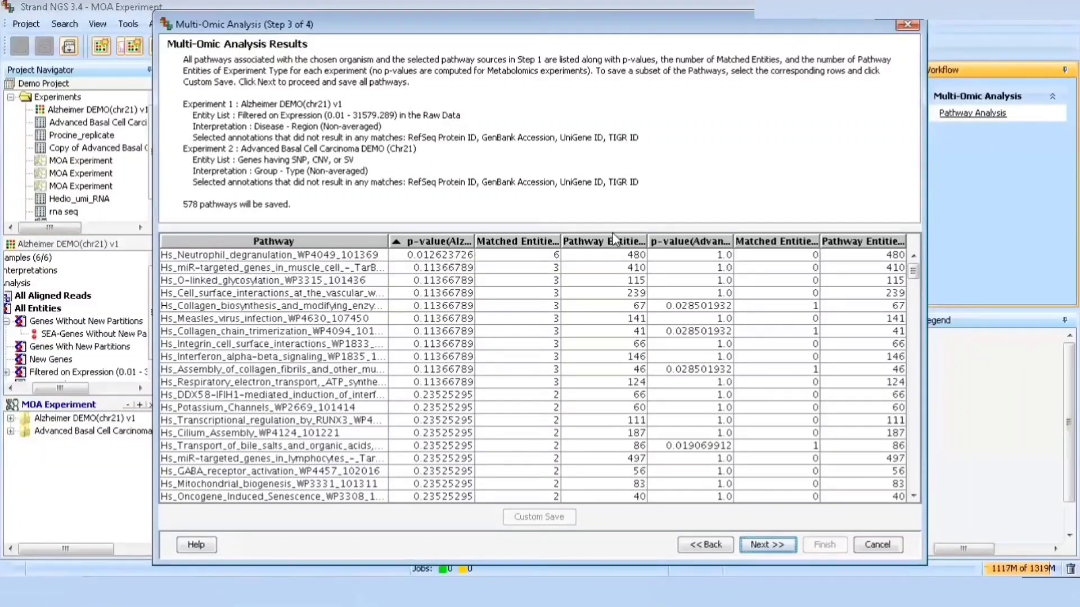
Sort the multi-omic results by the Advanced Basal Cell Carcinoma p-value in ascending order, and save all pathways as a pathway list
{"action": "left_click", "coordinate": [684, 242]}
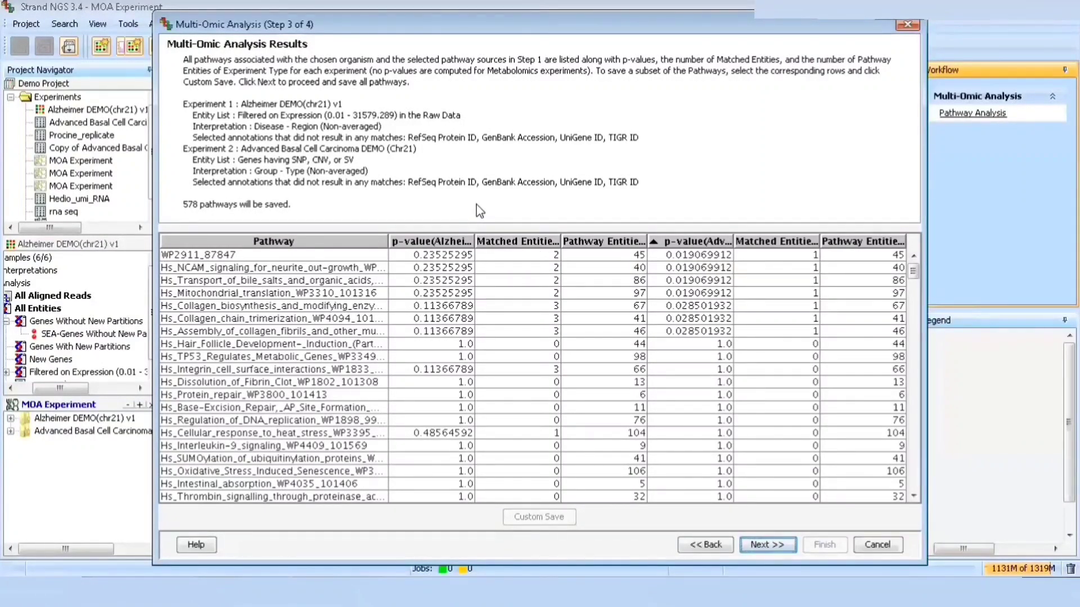
{"action": "left_click", "coordinate": [783, 547]}
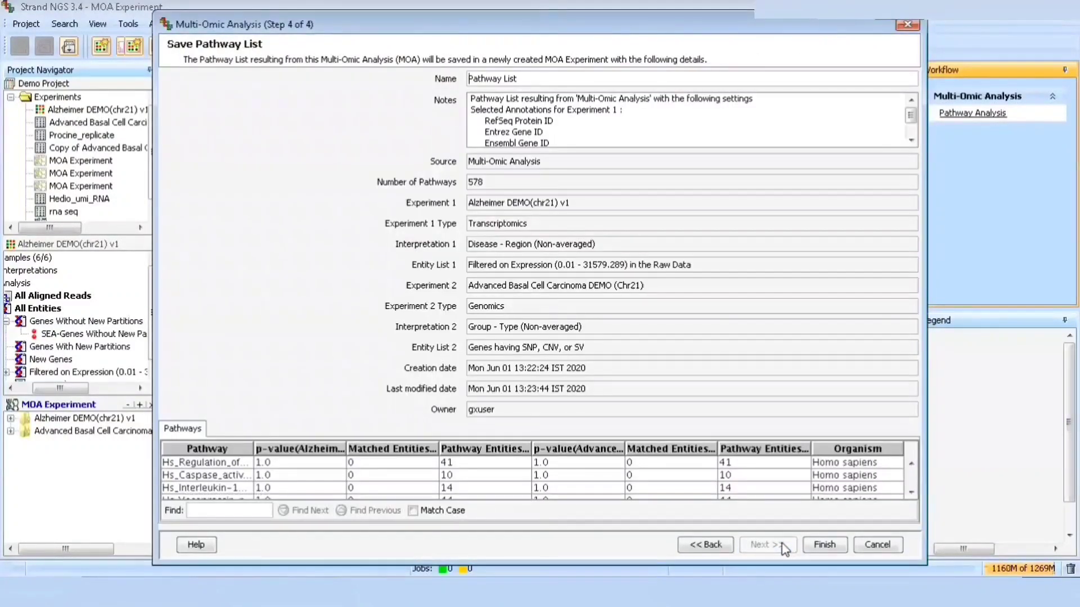
{"action": "left_click", "coordinate": [820, 545]}
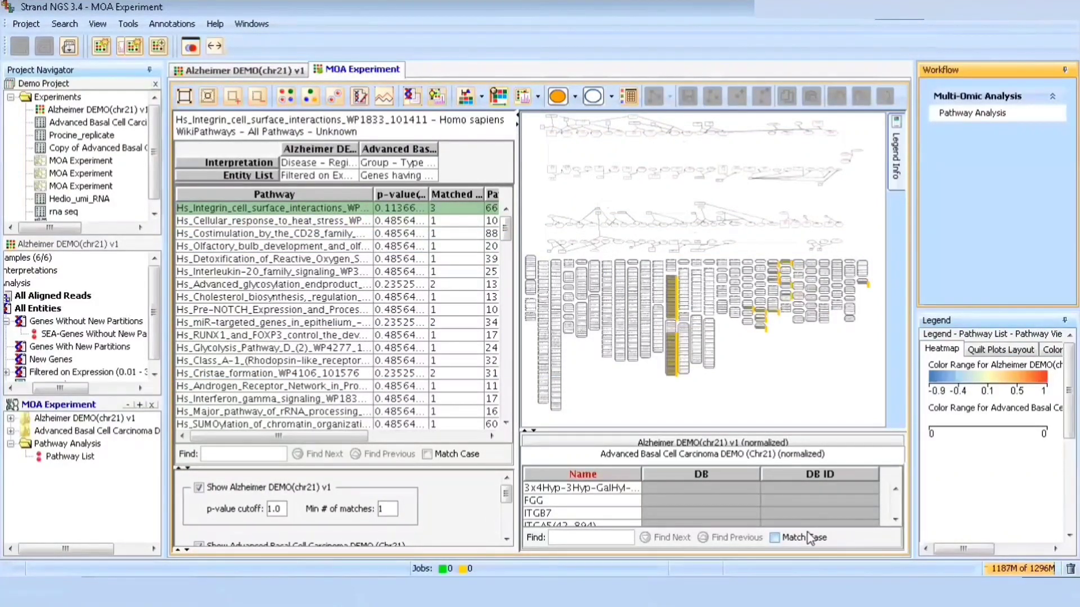
Examine the matched entities and p-values of both experiments in the new pathway list, and close the MOA experiment
{"action": "left_click", "coordinate": [479, 347]}
{"action": "left_click", "coordinate": [490, 436]}
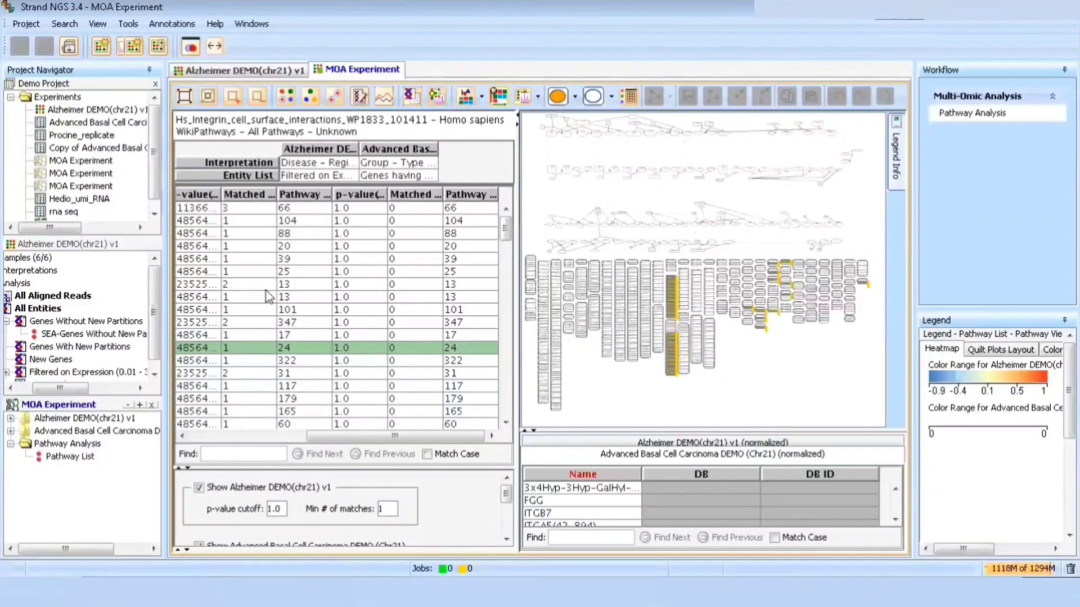
{"action": "left_click", "coordinate": [151, 404]}
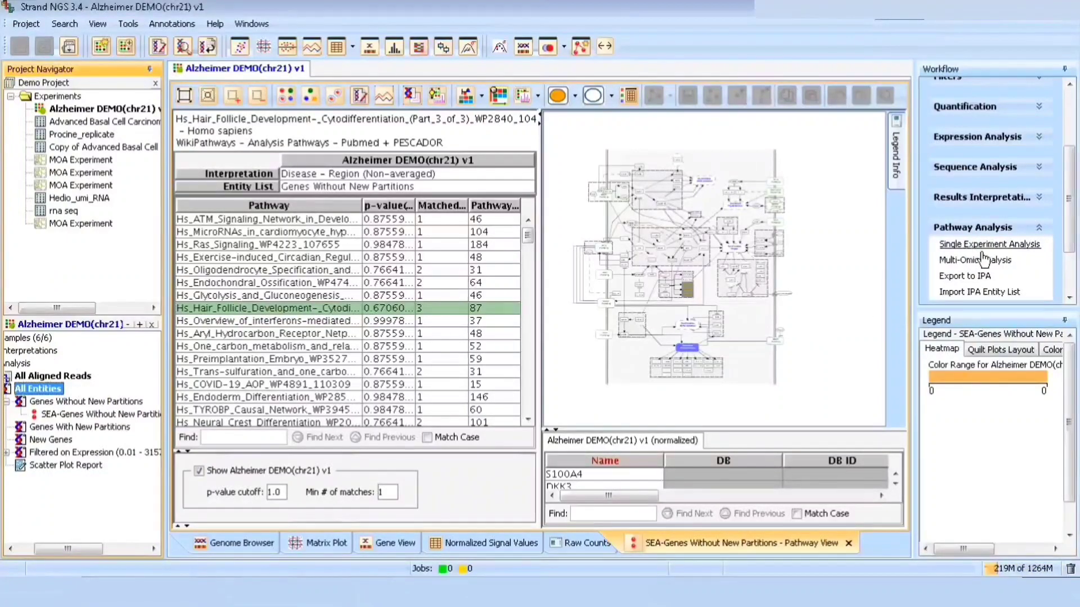
Start NLP Network Discovery for the Alzheimer experiment with Filtered on Expression (0.01 - 31579.289) in the Raw Data as the input list
{"action": "left_click", "coordinate": [1016, 230]}
{"action": "left_click", "coordinate": [1021, 260]}
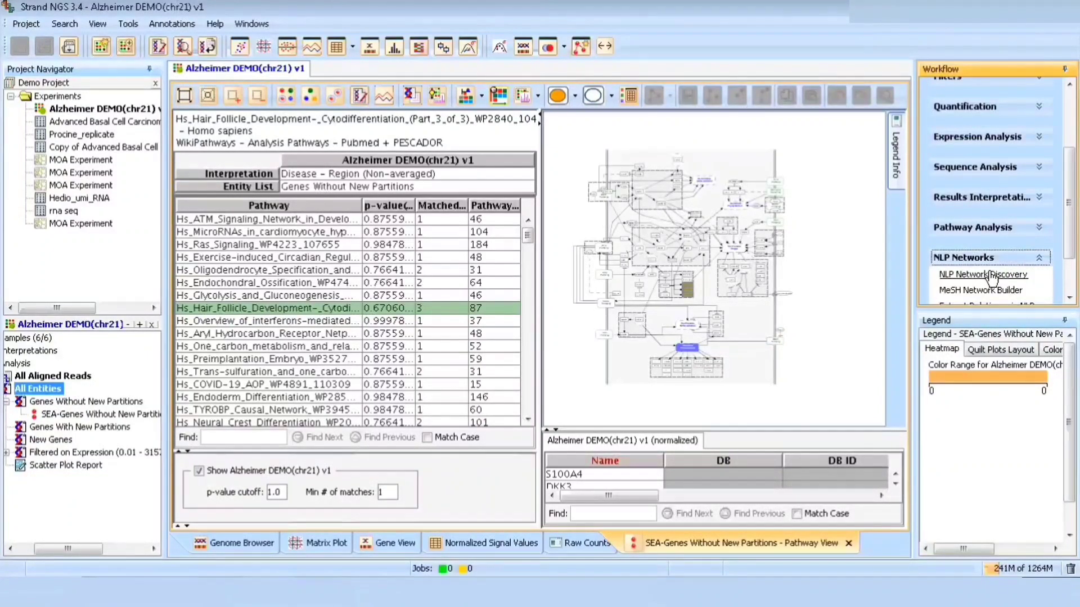
{"action": "left_click", "coordinate": [991, 276]}
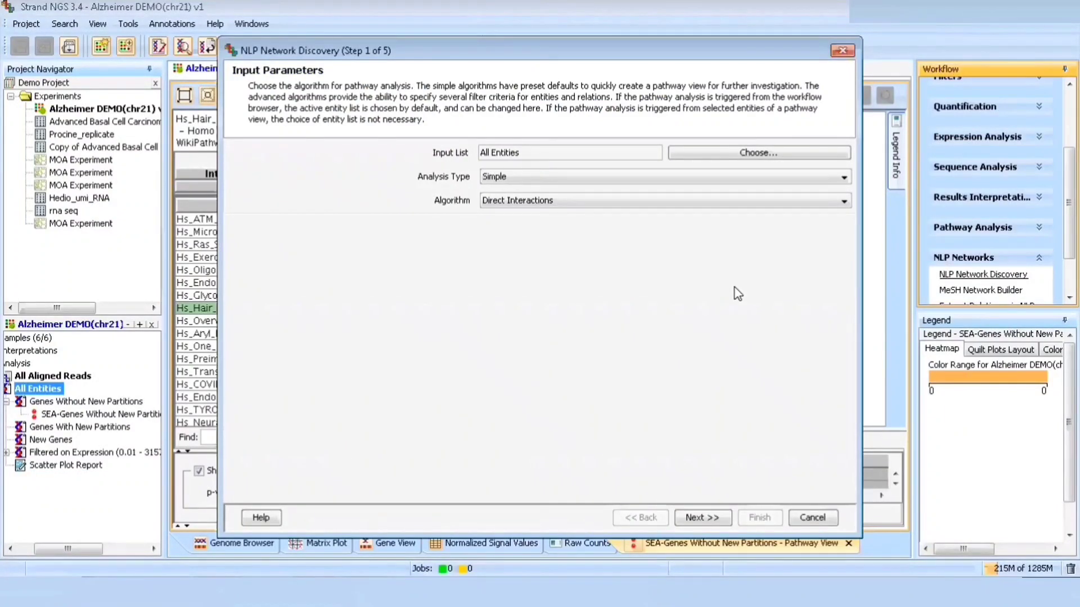
{"action": "left_click", "coordinate": [703, 155]}
{"action": "left_click", "coordinate": [544, 339]}
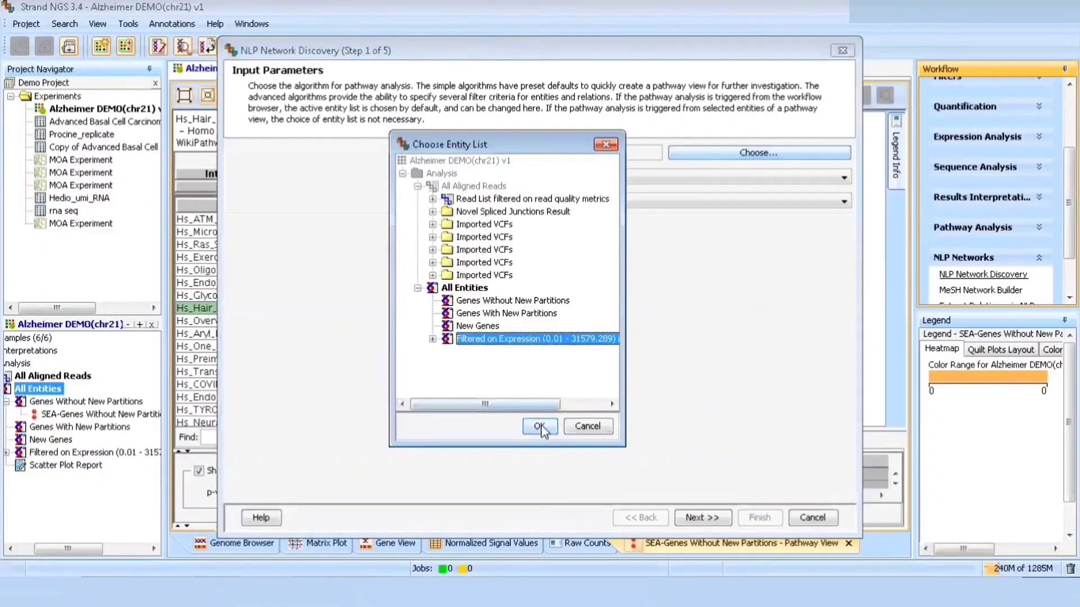
{"action": "left_click", "coordinate": [540, 426]}
Review the algorithms offered for the Simple and Advanced analysis types, returning to Simple with Direct Interactions
{"action": "left_click", "coordinate": [744, 200]}
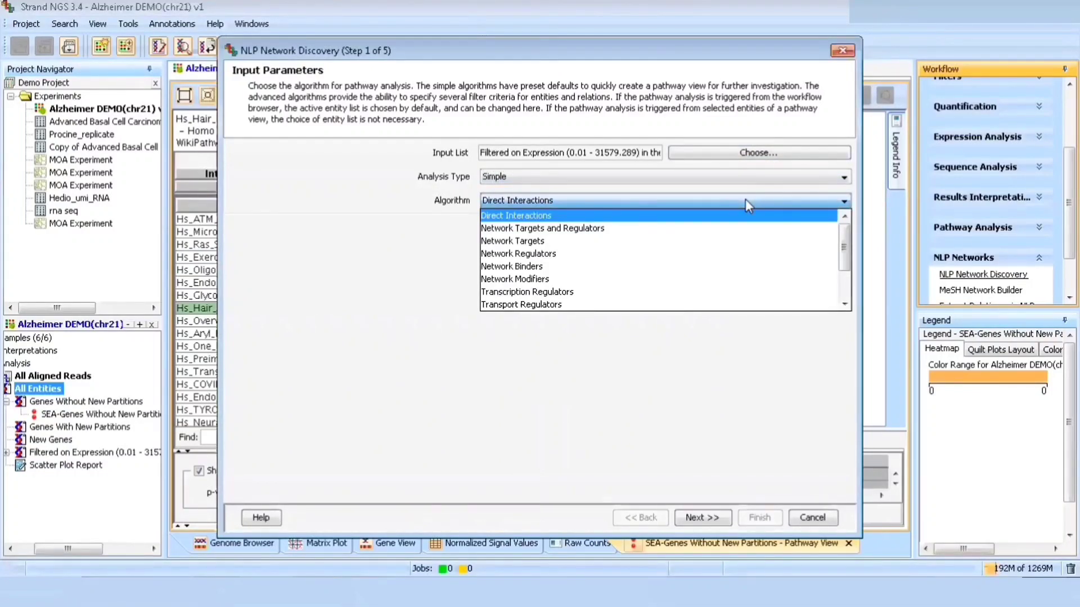
{"action": "left_click", "coordinate": [745, 200]}
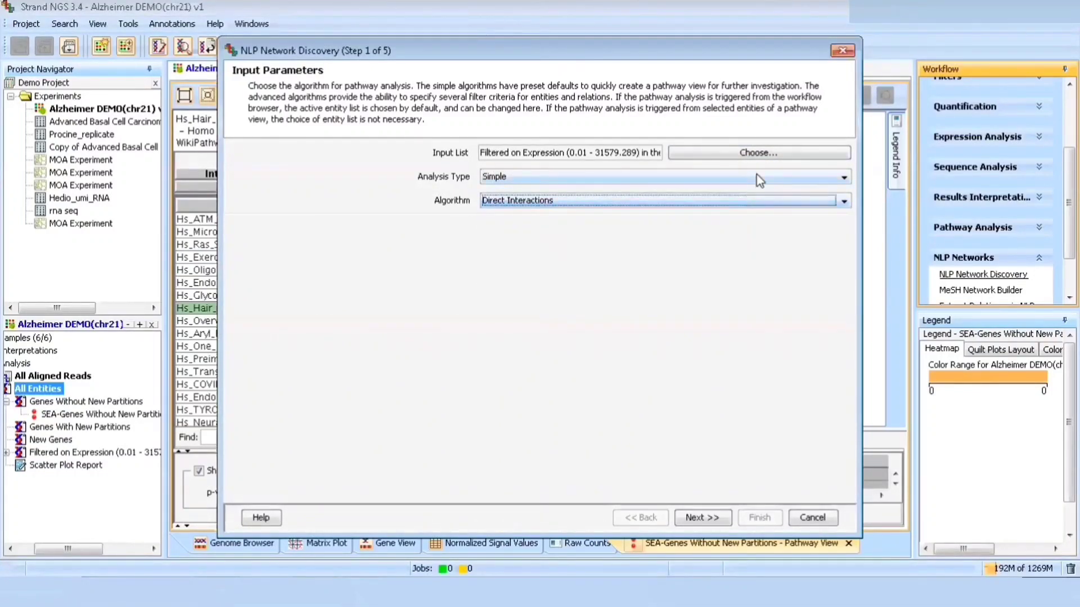
{"action": "left_click", "coordinate": [752, 177]}
{"action": "left_click", "coordinate": [754, 190]}
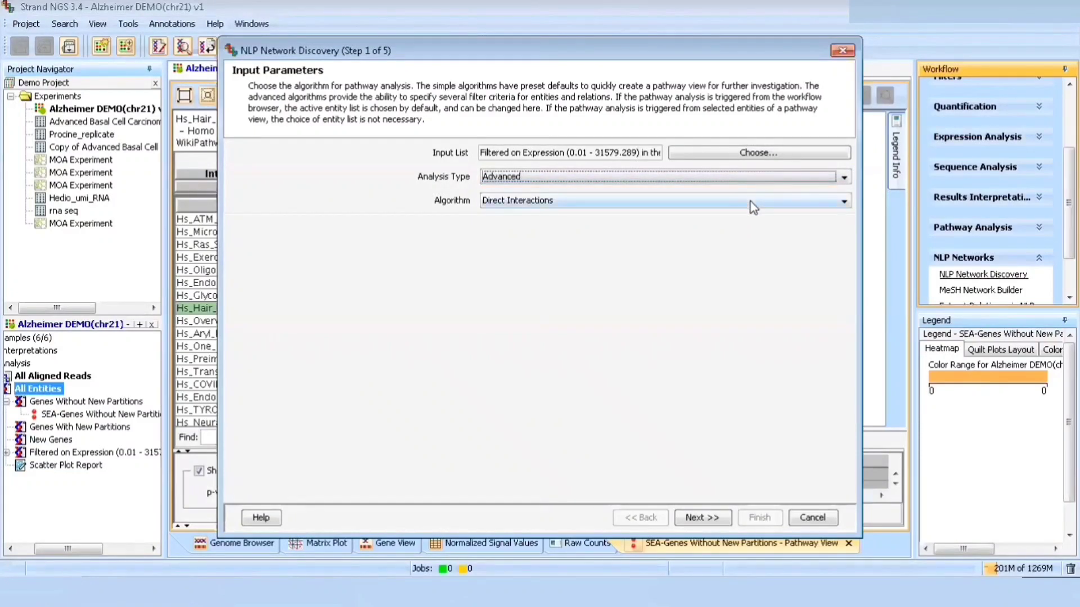
{"action": "left_click", "coordinate": [753, 201]}
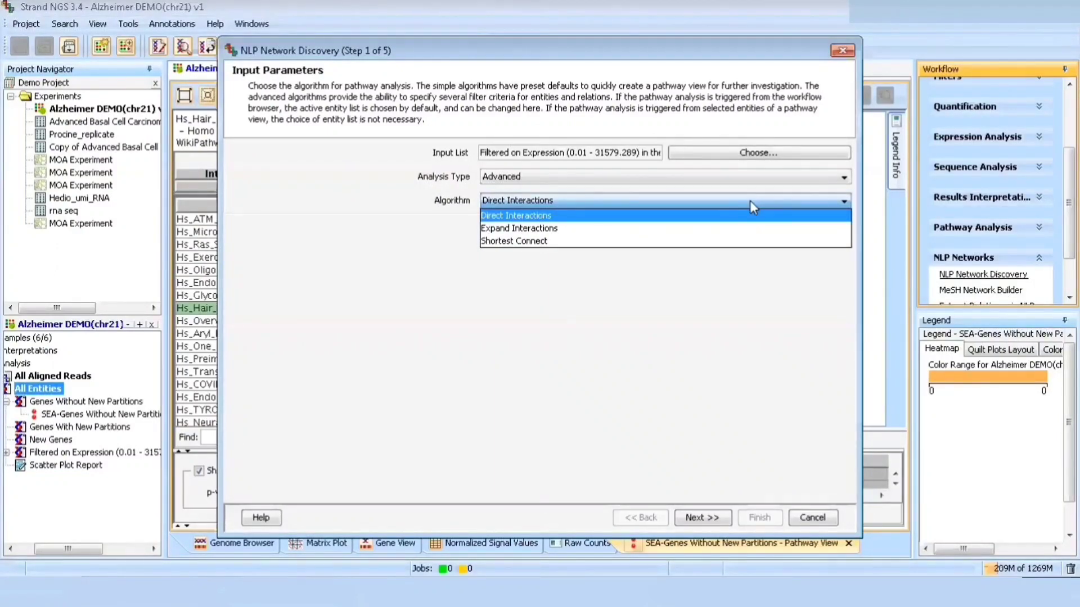
{"action": "left_click", "coordinate": [750, 200]}
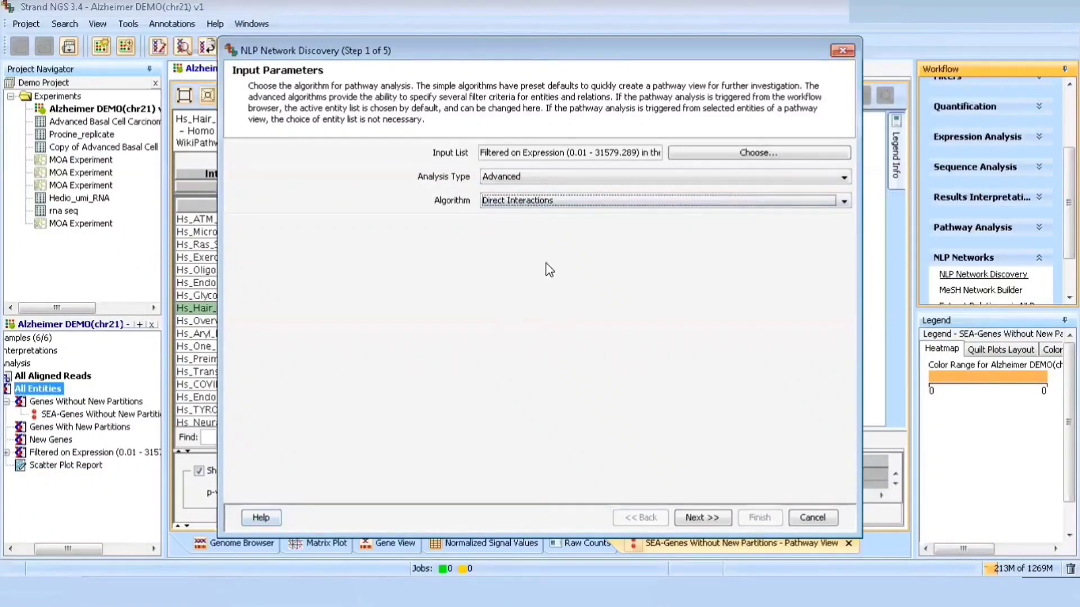
{"action": "left_click", "coordinate": [649, 176]}
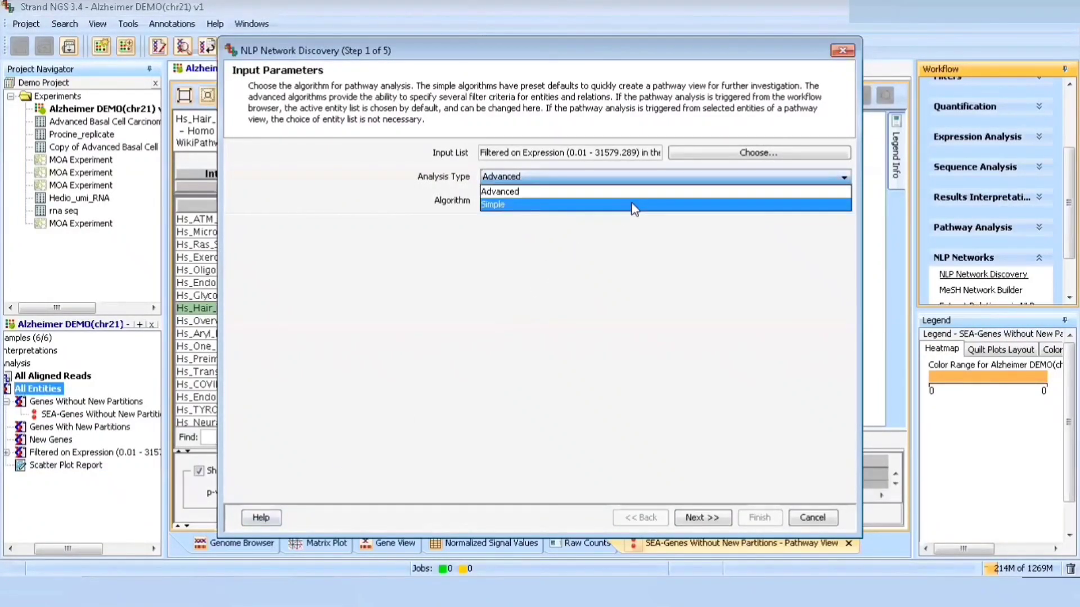
{"action": "left_click", "coordinate": [633, 206]}
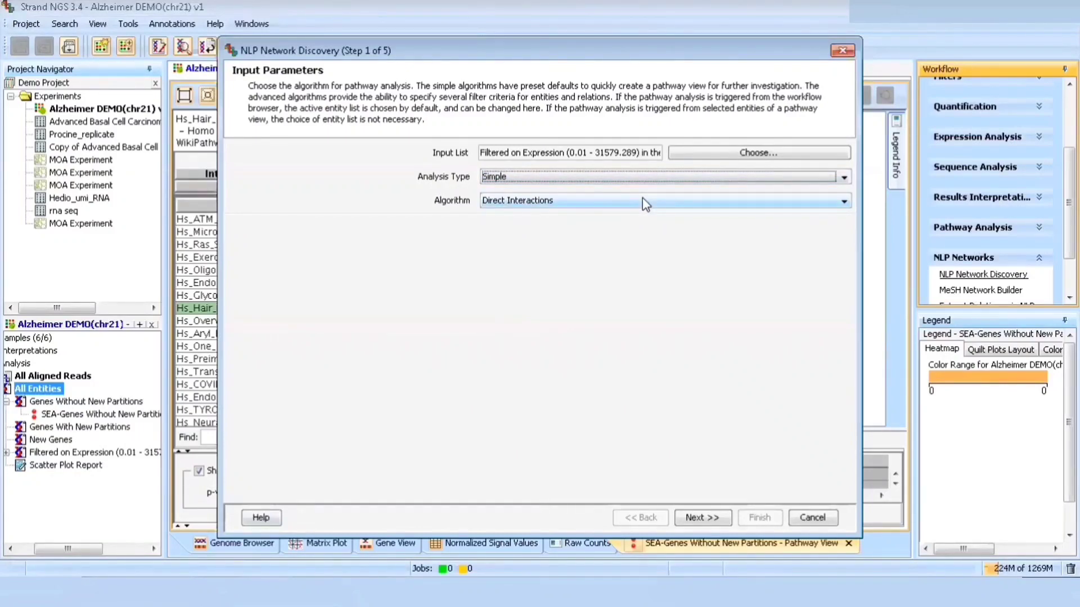
Run the Direct Interactions network analysis and arrange the resulting network in the Cellular layout
{"action": "left_click", "coordinate": [702, 518]}
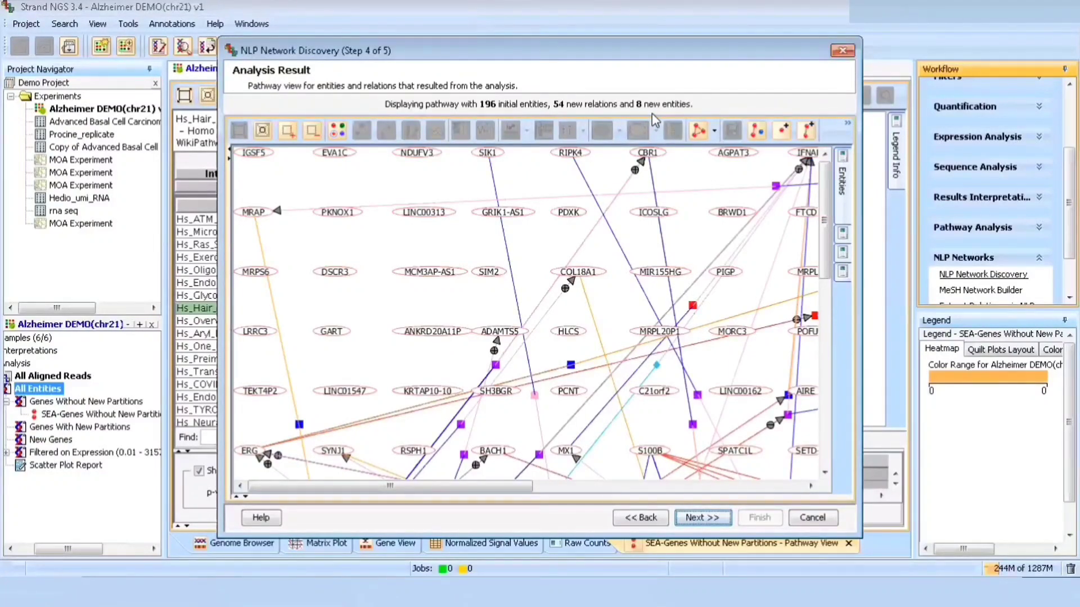
{"action": "left_click", "coordinate": [713, 131]}
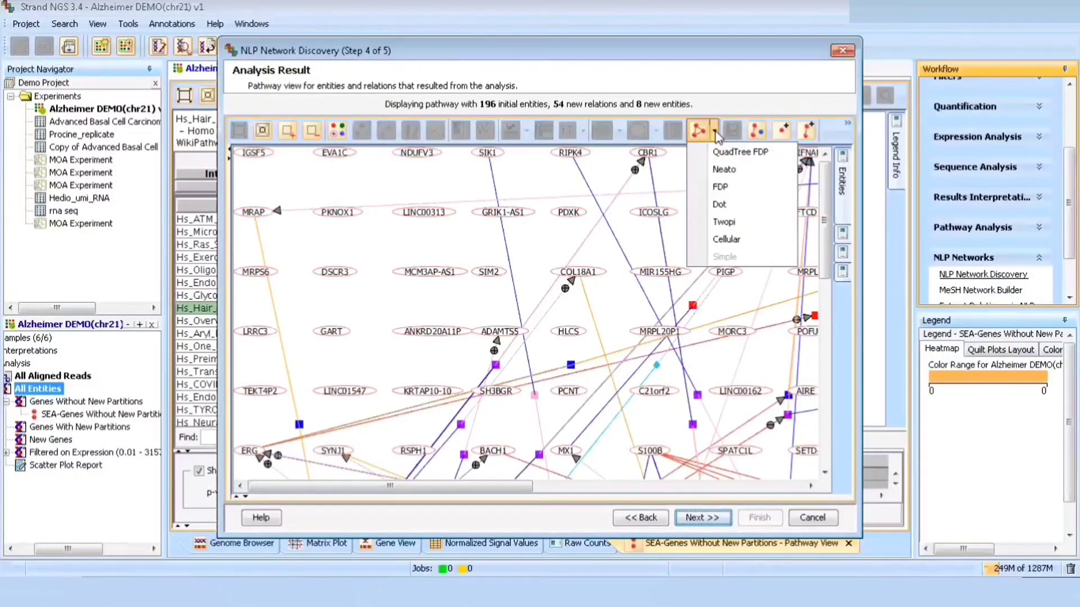
{"action": "left_click", "coordinate": [727, 240]}
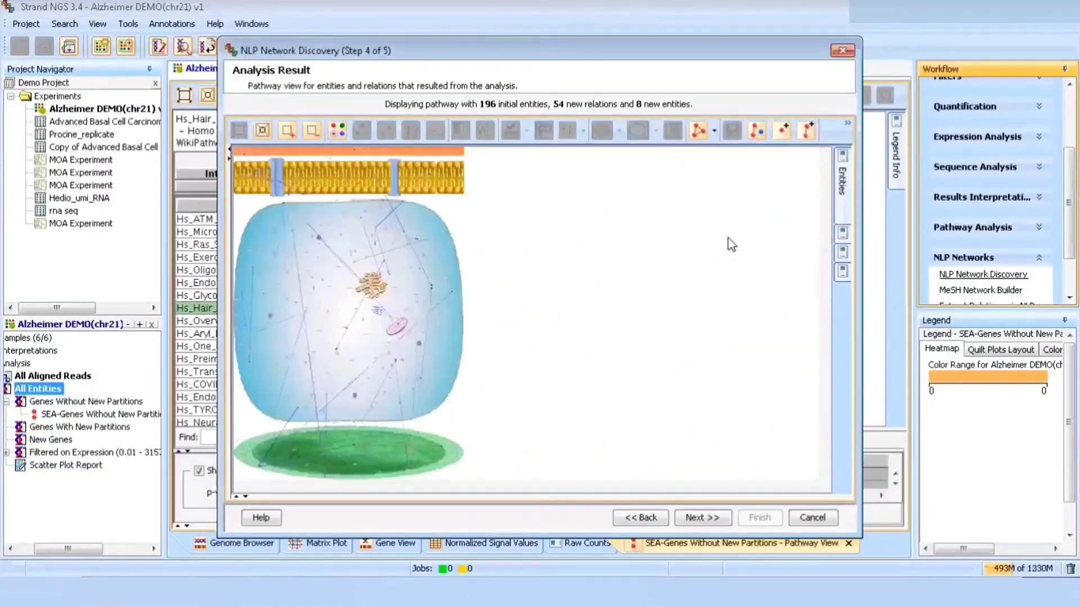
{"action": "left_click", "coordinate": [288, 133]}
{"action": "left_click", "coordinate": [289, 135]}
{"action": "left_click", "coordinate": [289, 135]}
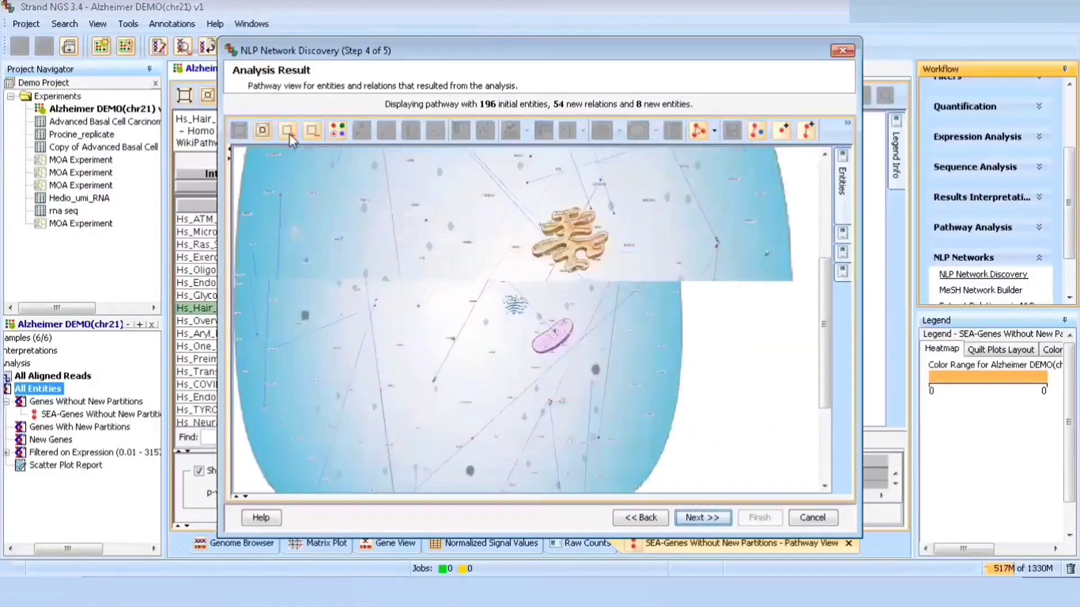
{"action": "left_click", "coordinate": [289, 135]}
{"action": "left_click", "coordinate": [311, 133]}
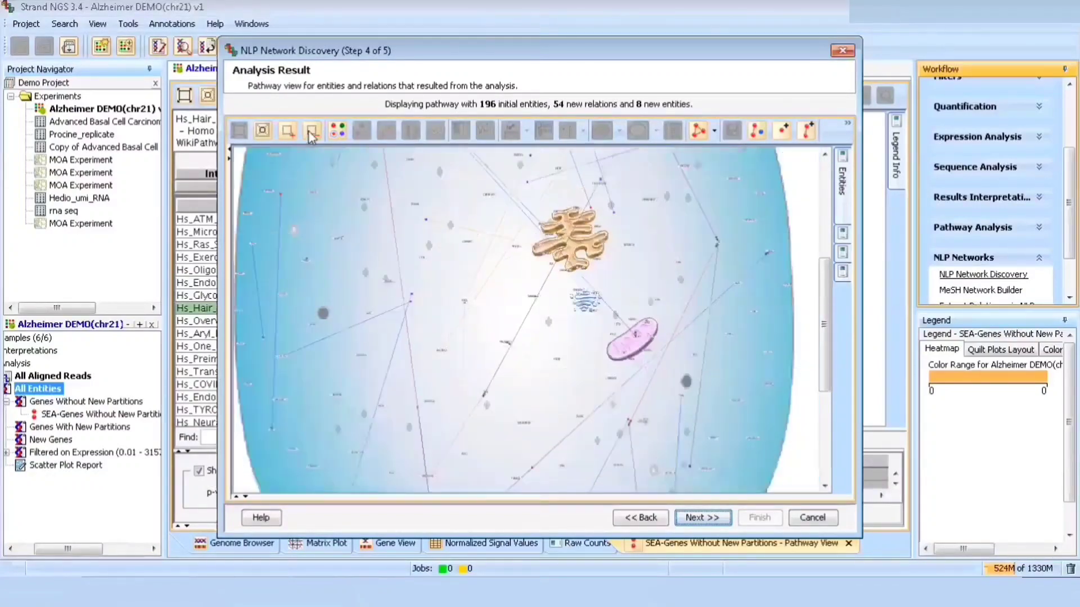
{"action": "left_click", "coordinate": [311, 133]}
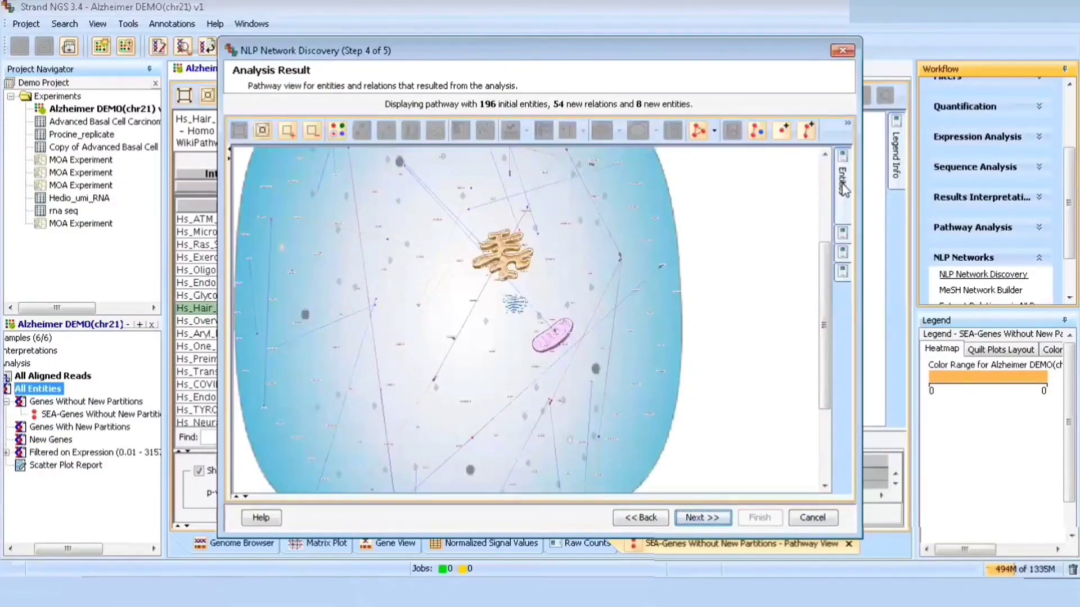
Examine the Entities and Edges legends of the network, and save the network as a pathway list
{"action": "mouse_move", "coordinate": [844, 188]}
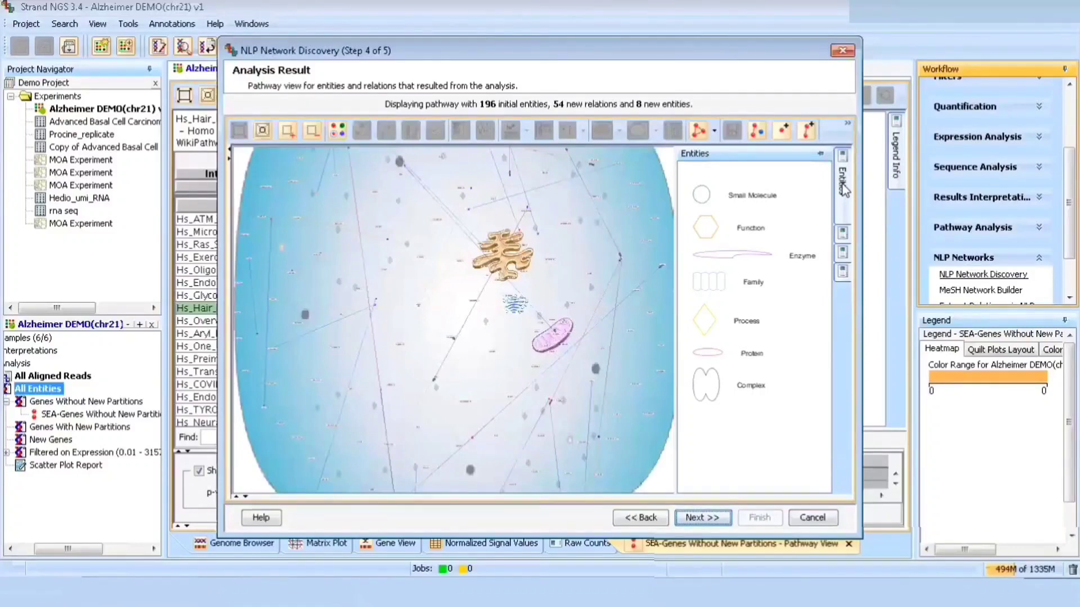
{"action": "mouse_move", "coordinate": [843, 236]}
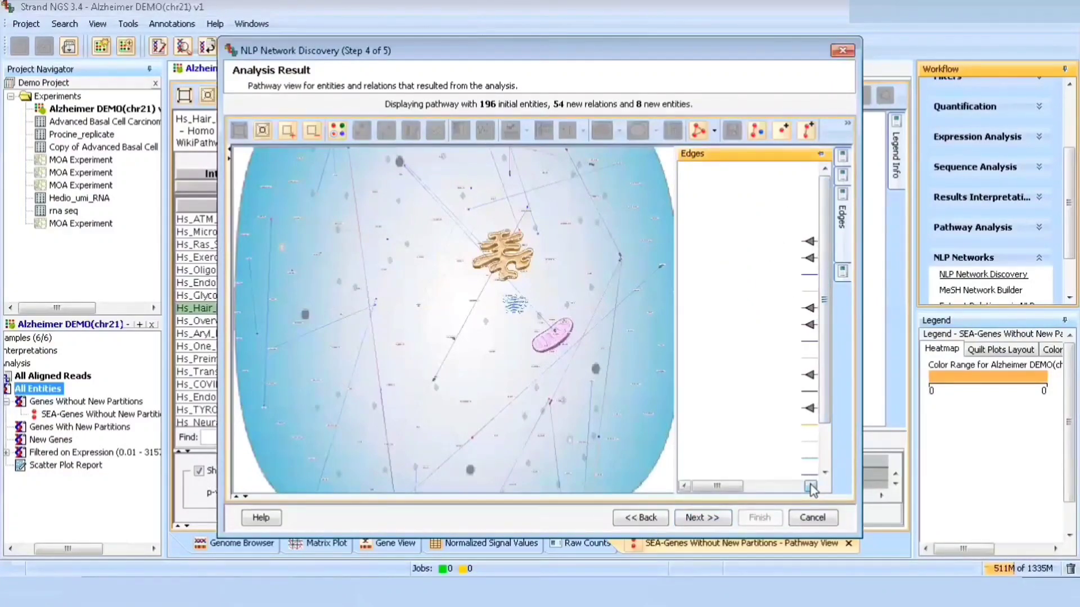
{"action": "left_click", "coordinate": [810, 487]}
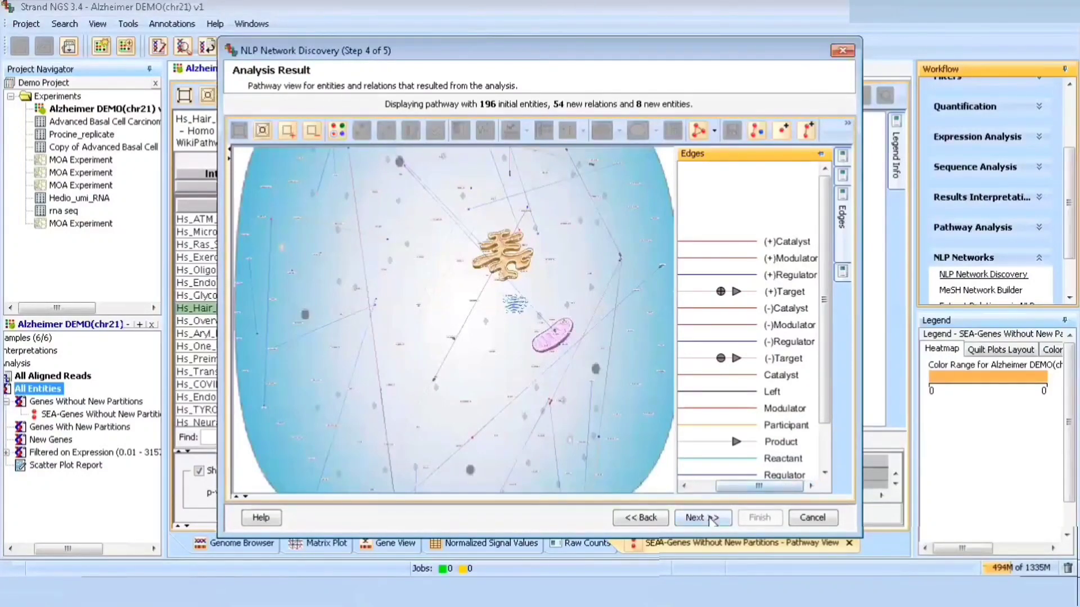
{"action": "left_click", "coordinate": [710, 517]}
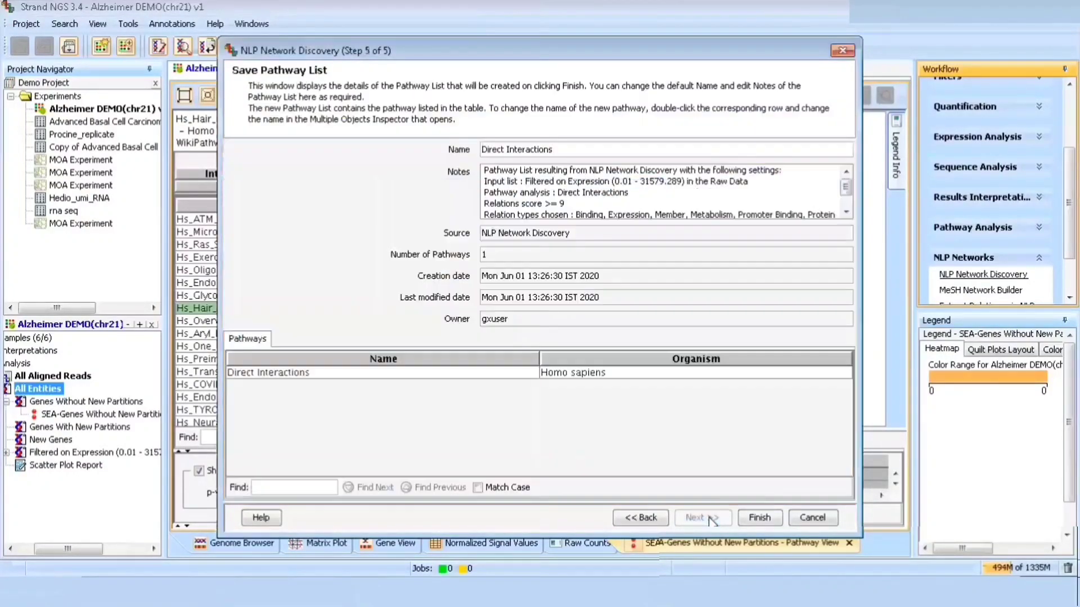
{"action": "left_click", "coordinate": [759, 517]}
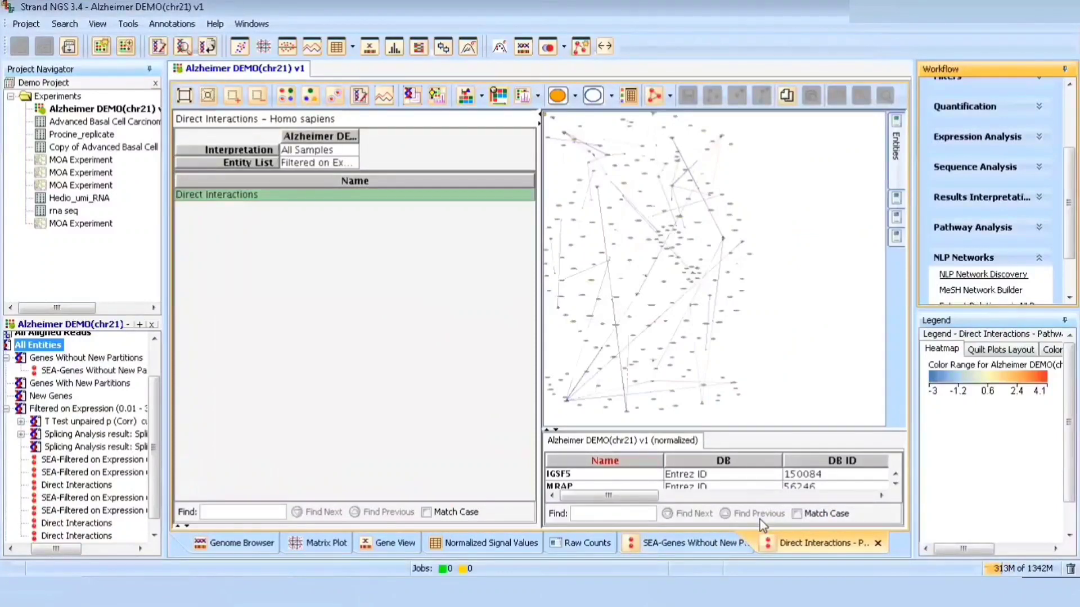
Start the MeSH Network Builder and search for the MeSH term Alzheimer disease
{"action": "scroll", "coordinate": [975, 239], "scroll_direction": "down", "scroll_amount": 3}
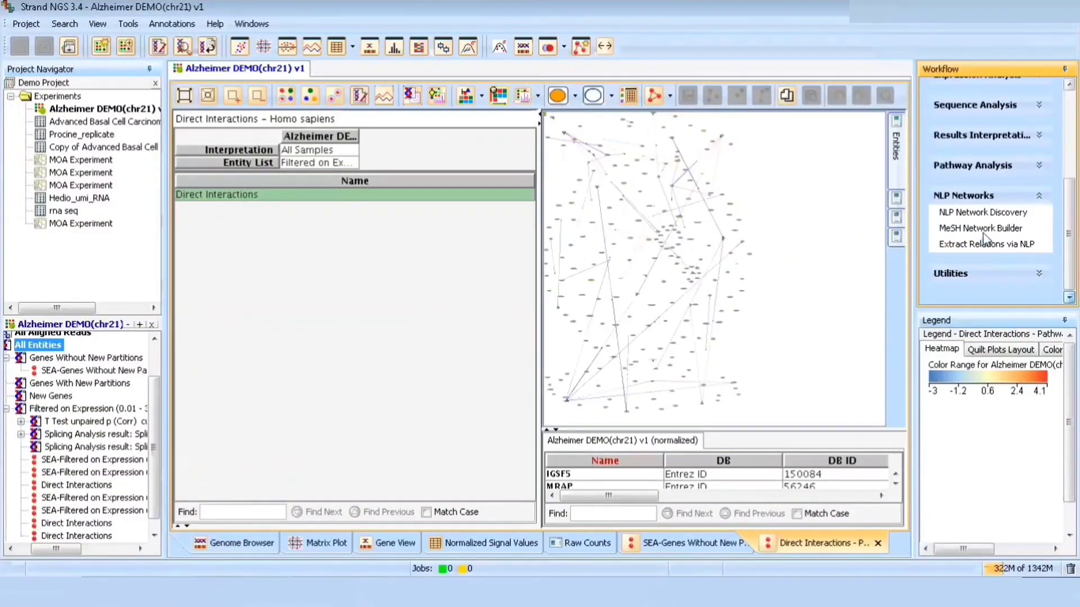
{"action": "left_click", "coordinate": [976, 229]}
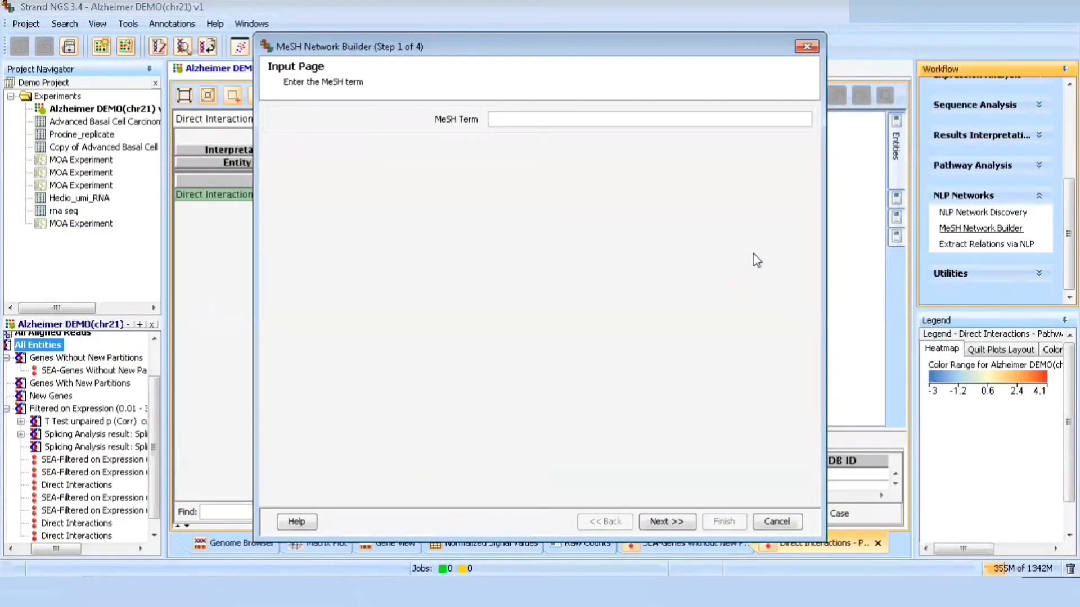
{"action": "type", "text": "Alzheimer dise"}
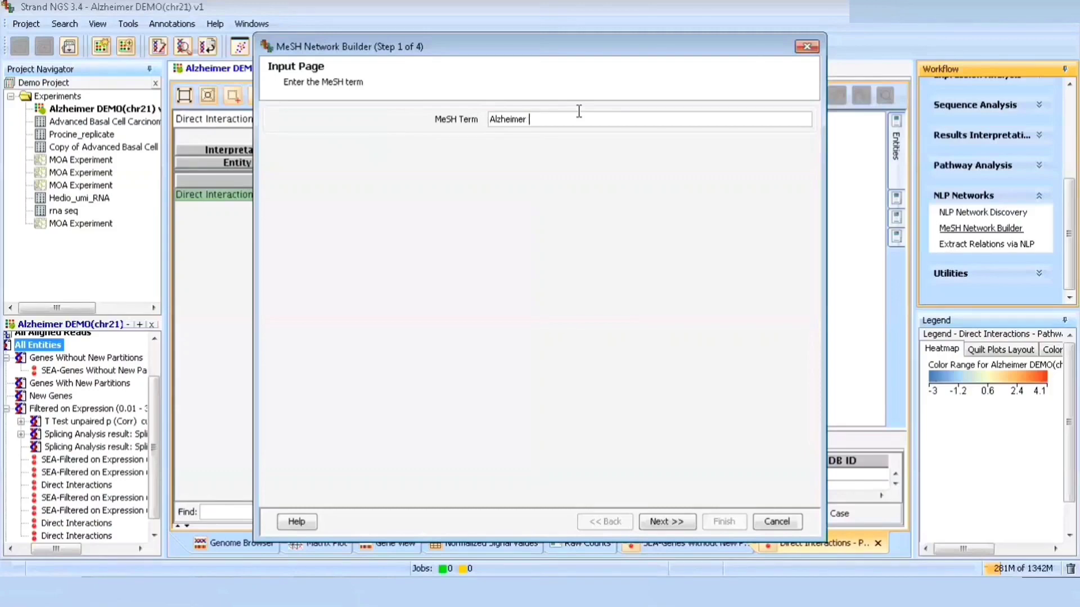
{"action": "type", "text": "ase"}
{"action": "left_click", "coordinate": [673, 522]}
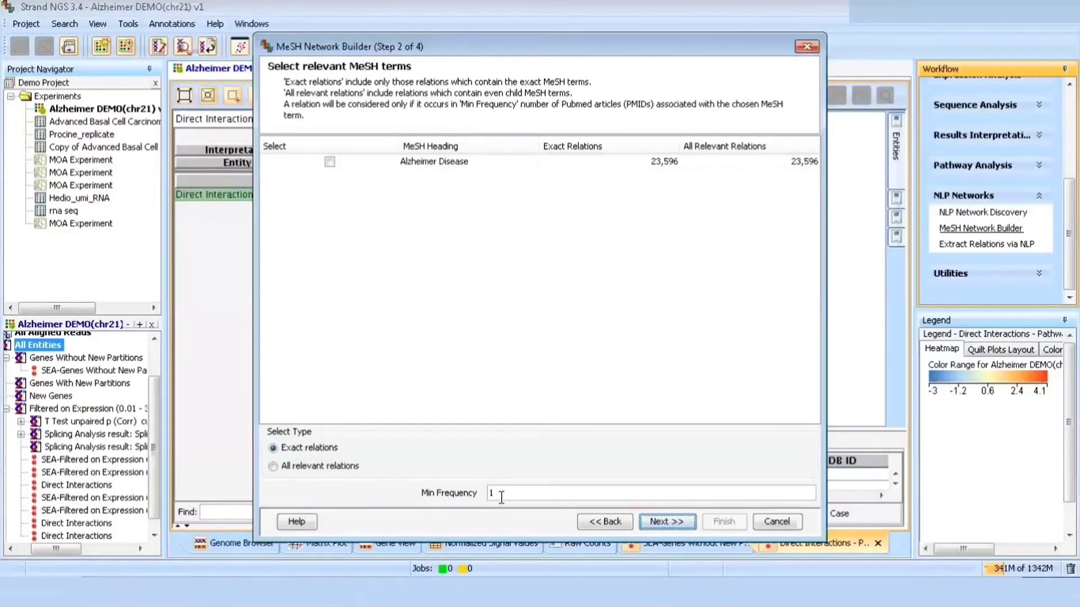
Build the MeSH network for Alzheimer Disease using exact relations and a minimum frequency of 1, and save it as a pathway list
{"action": "left_click", "coordinate": [330, 162]}
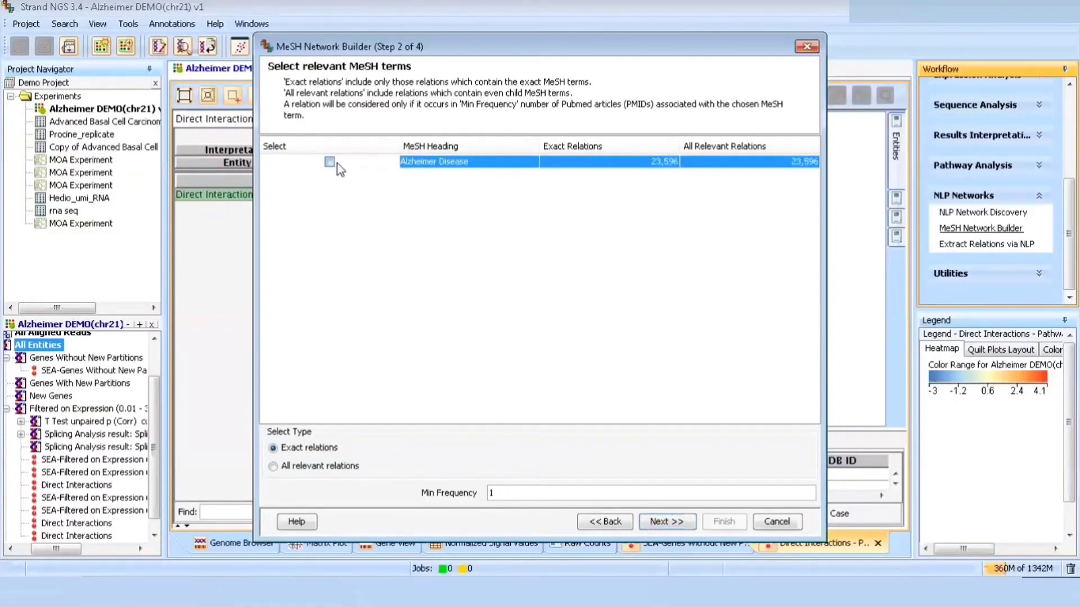
{"action": "left_click", "coordinate": [666, 522]}
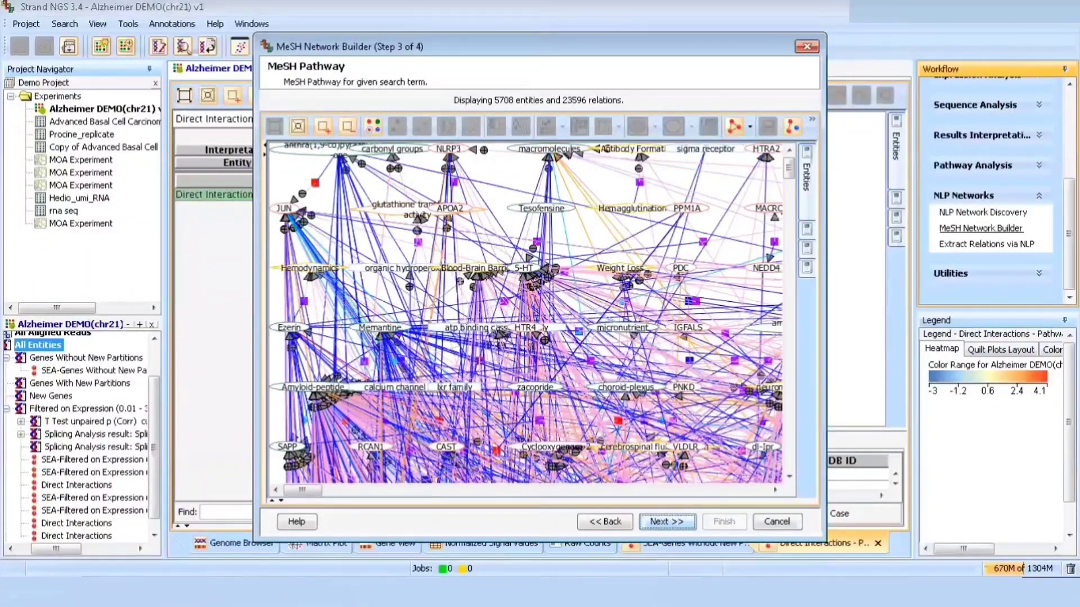
{"action": "left_click", "coordinate": [324, 127]}
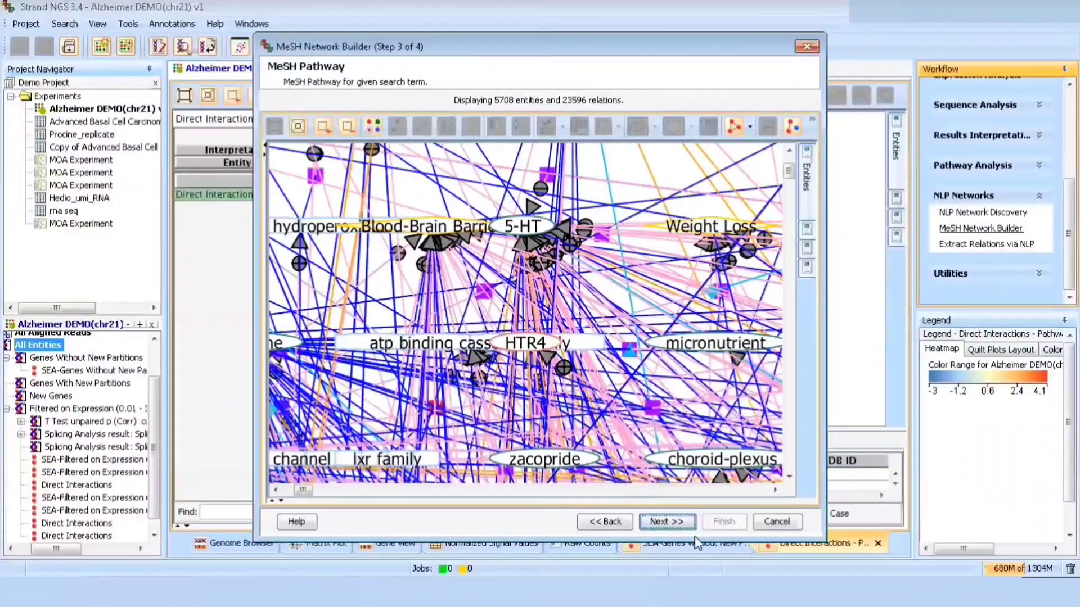
{"action": "left_click", "coordinate": [666, 522]}
{"action": "left_click", "coordinate": [712, 526]}
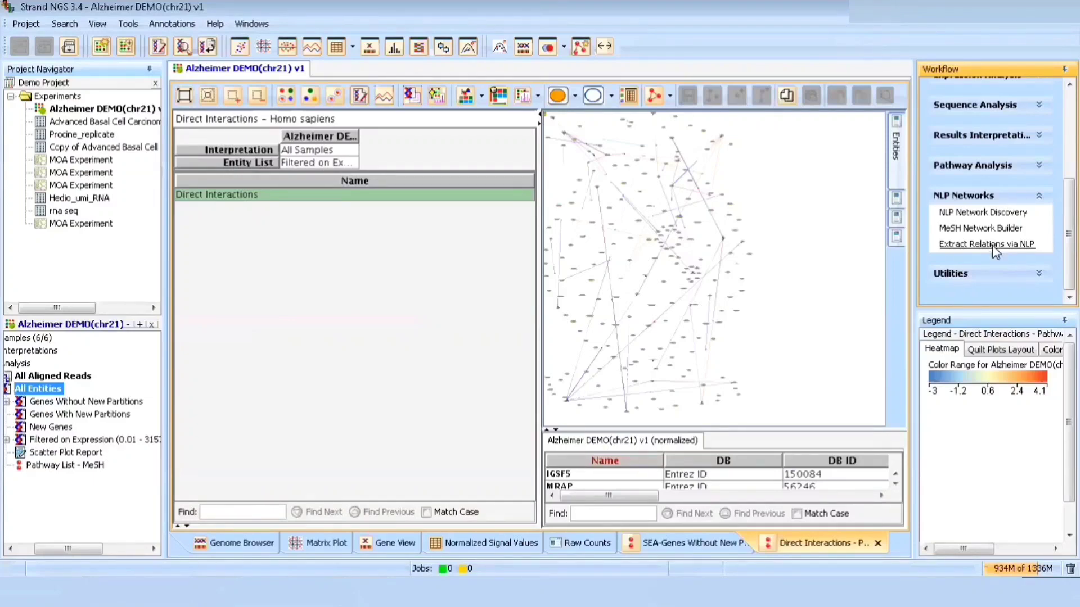
Start Extract Relations via NLP, view the File input source option, and set the input source back to PubMed search
{"action": "left_click", "coordinate": [986, 244]}
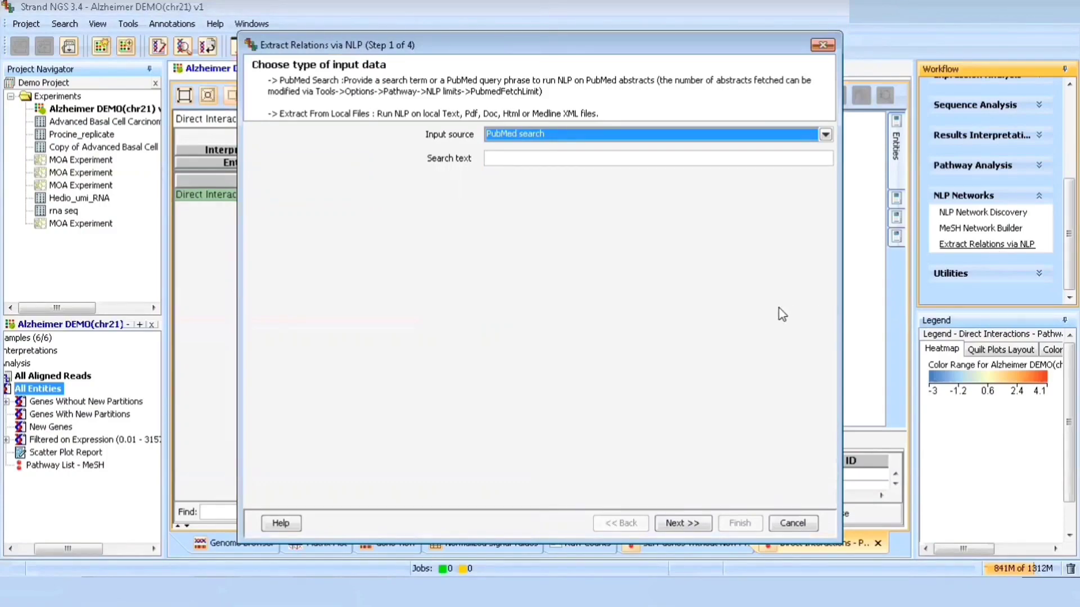
{"action": "left_click", "coordinate": [825, 134]}
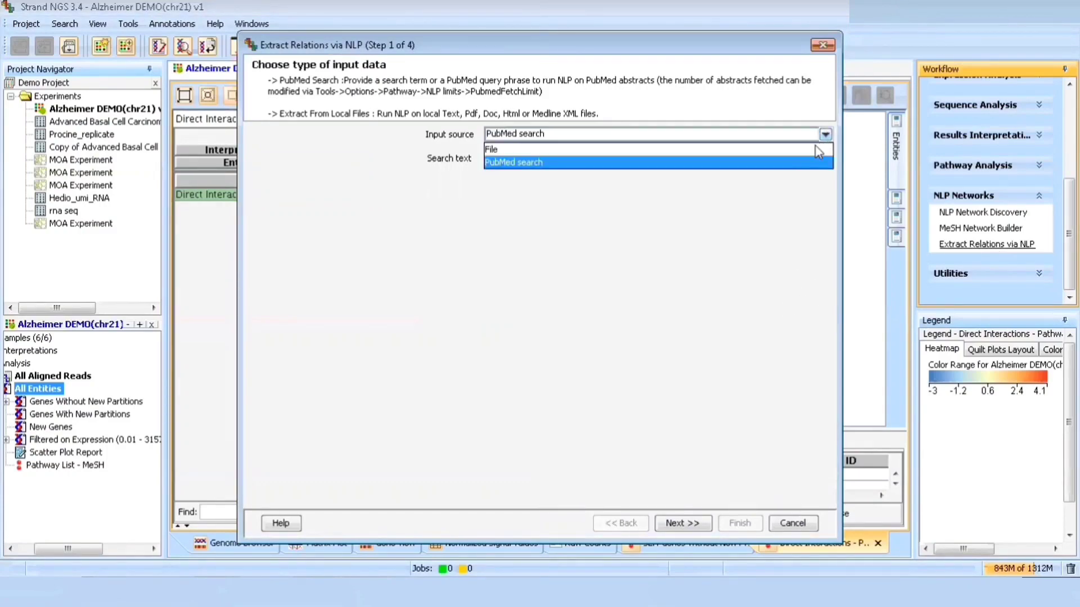
{"action": "left_click", "coordinate": [808, 147]}
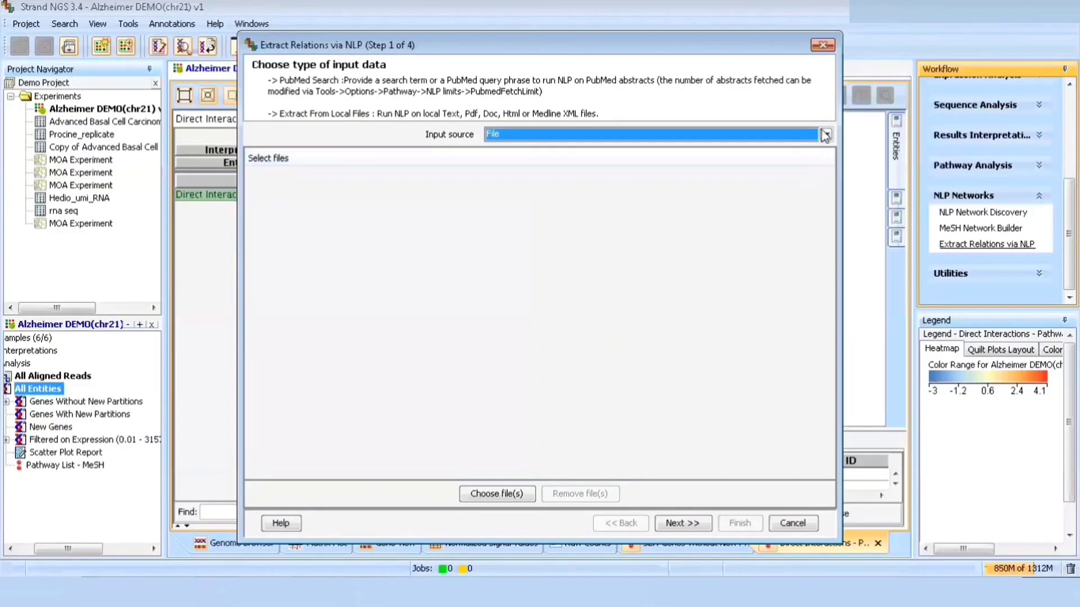
{"action": "left_click", "coordinate": [825, 133]}
{"action": "left_click", "coordinate": [795, 163]}
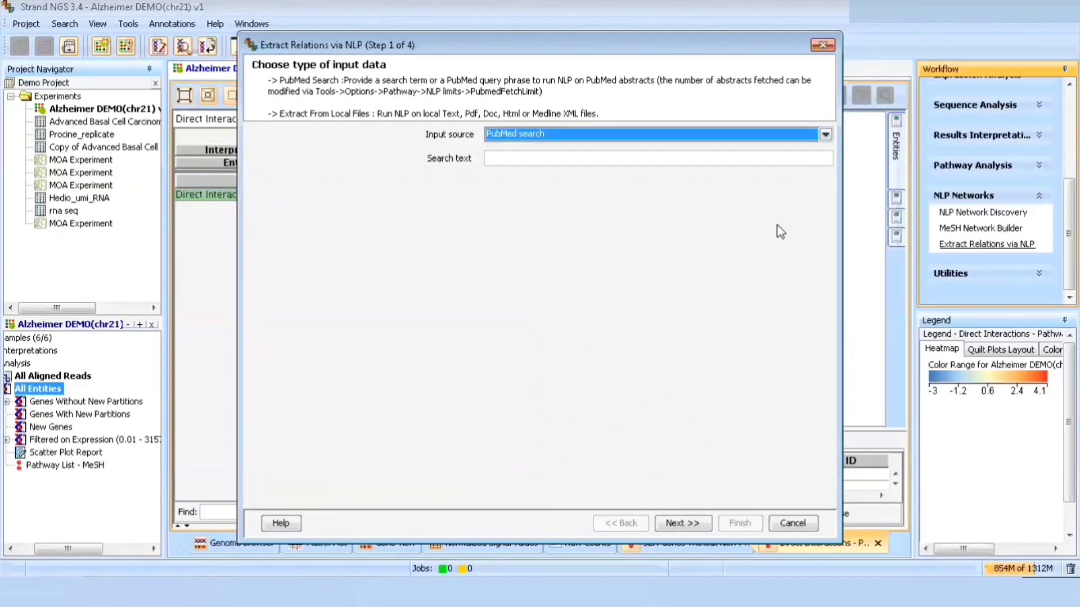
Extract relations from PubMed abstracts with the search text Aricept, and review the tagged abstract before generating the pathway view
{"action": "left_click", "coordinate": [774, 161]}
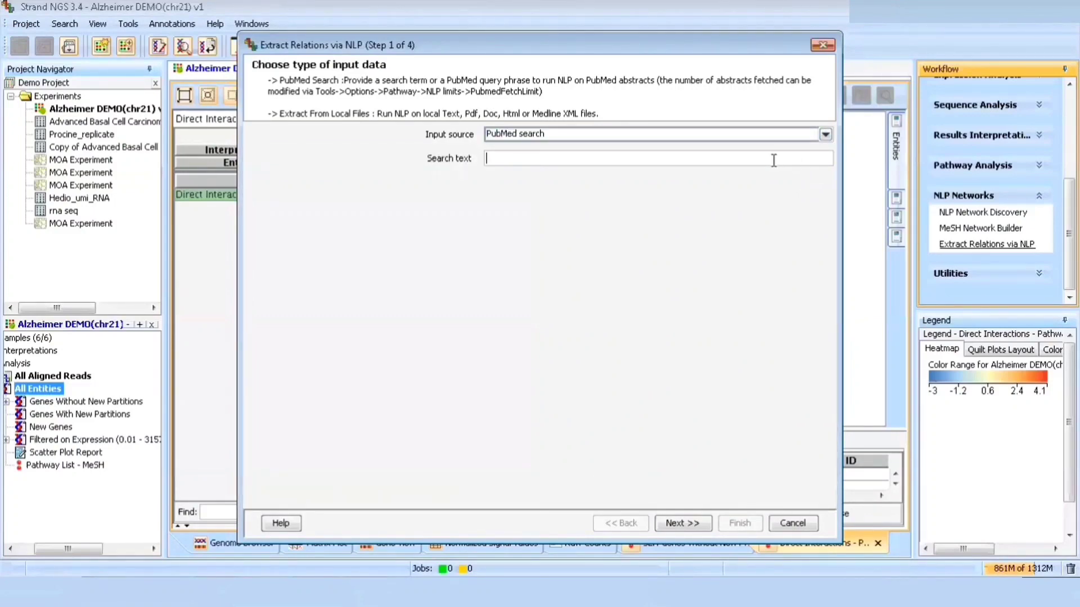
{"action": "type", "text": "Aricept"}
{"action": "left_click", "coordinate": [683, 526]}
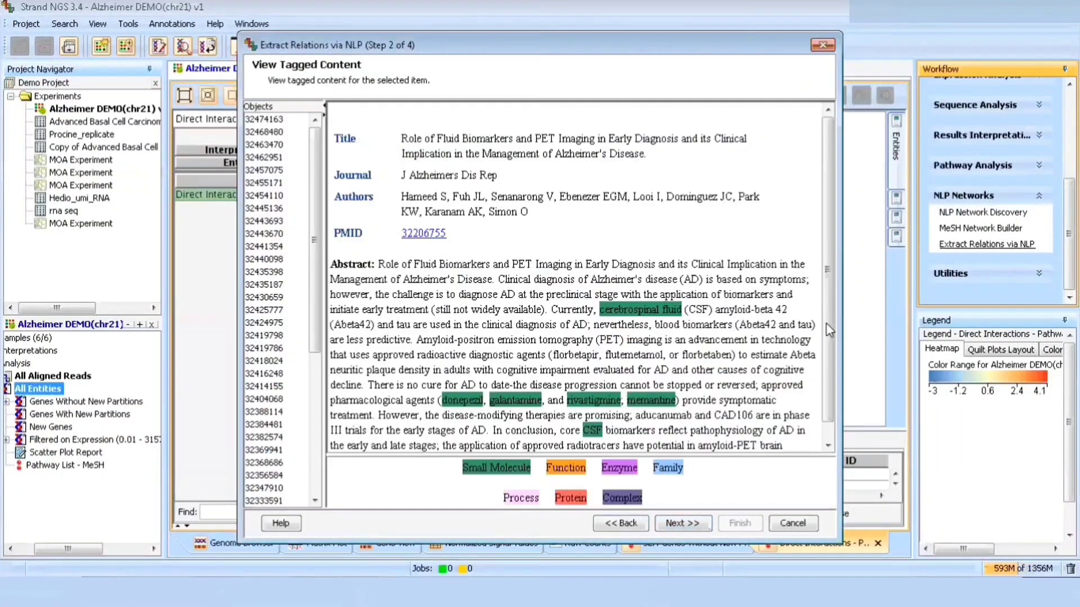
{"action": "left_click", "coordinate": [829, 445]}
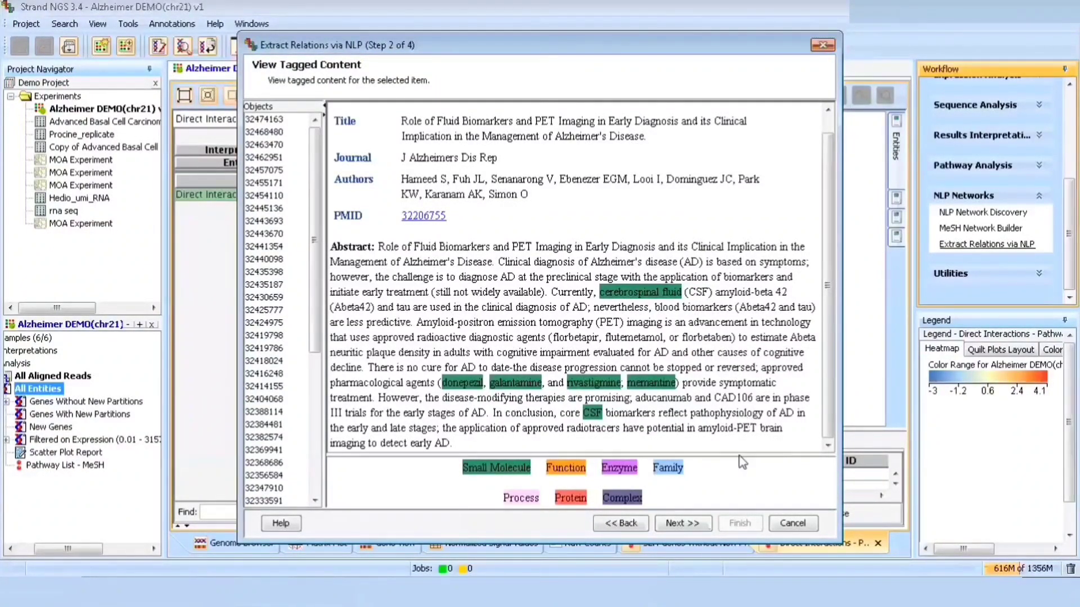
{"action": "left_click", "coordinate": [699, 524]}
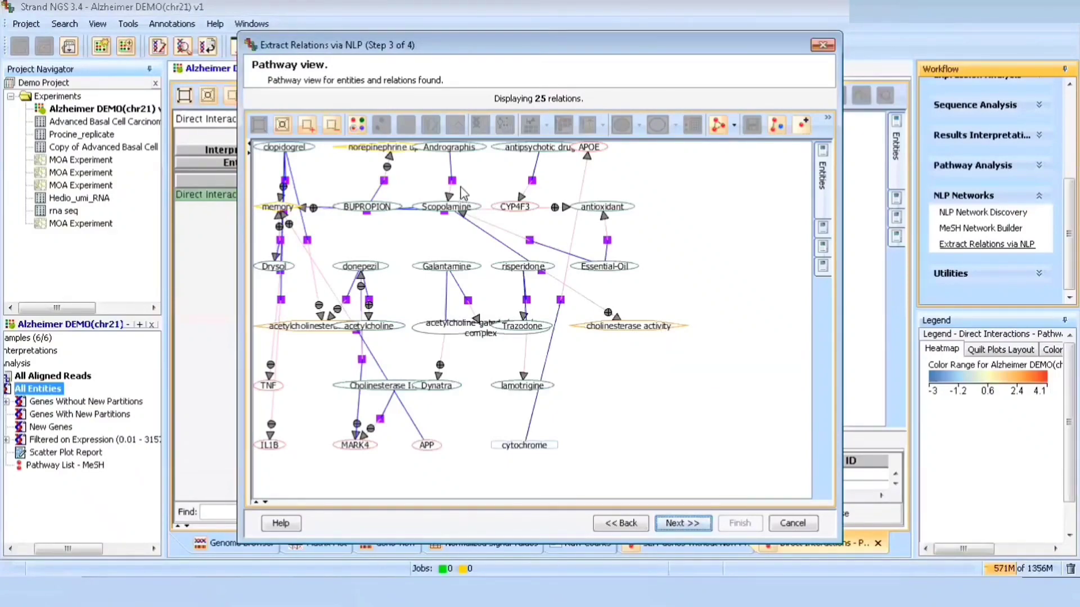
Inspect the properties of the relation between cytochrome and APOE, and save the extracted relations as a pathway list
{"action": "mouse_move", "coordinate": [454, 184]}
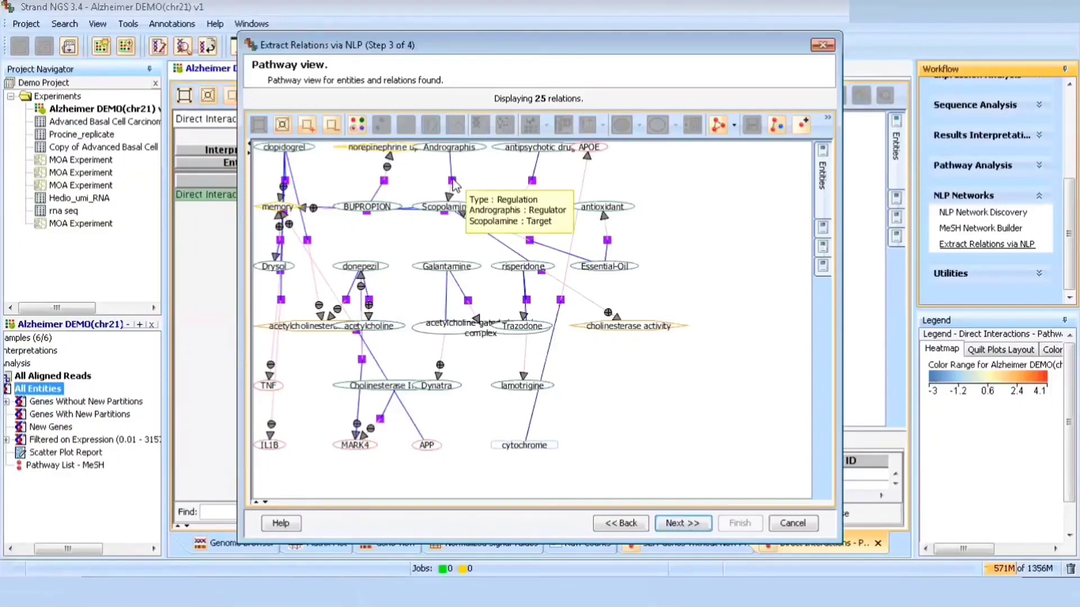
{"action": "double_click", "coordinate": [560, 301]}
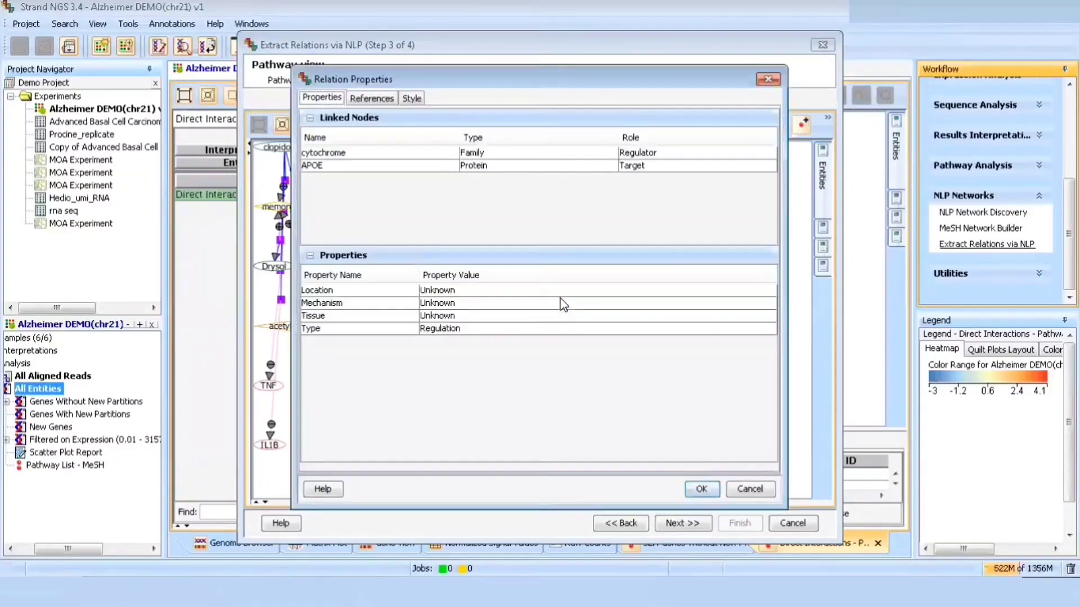
{"action": "left_click", "coordinate": [701, 489]}
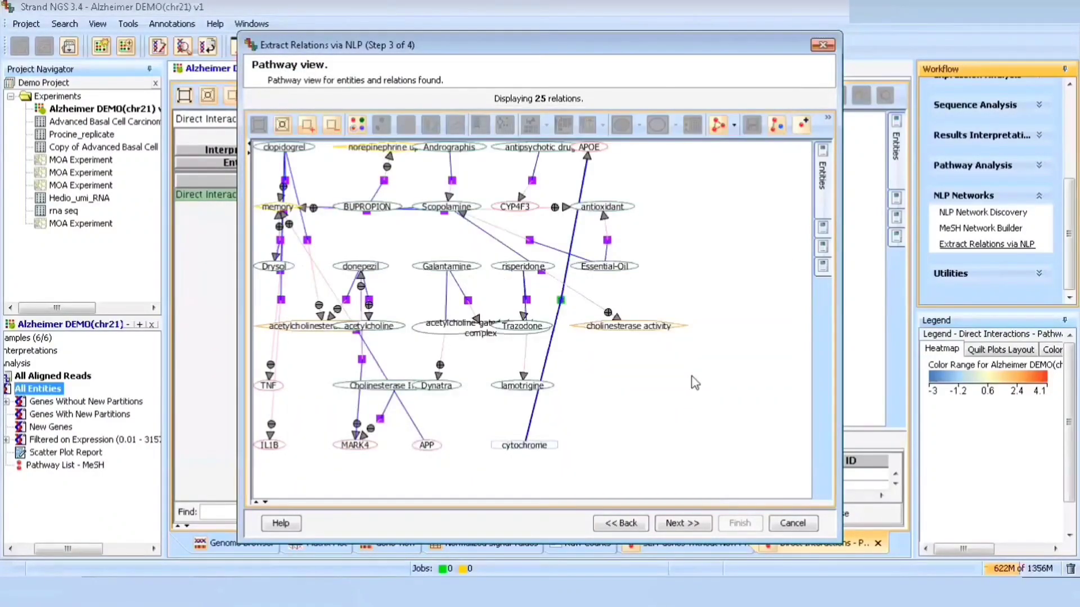
{"action": "left_click", "coordinate": [694, 526]}
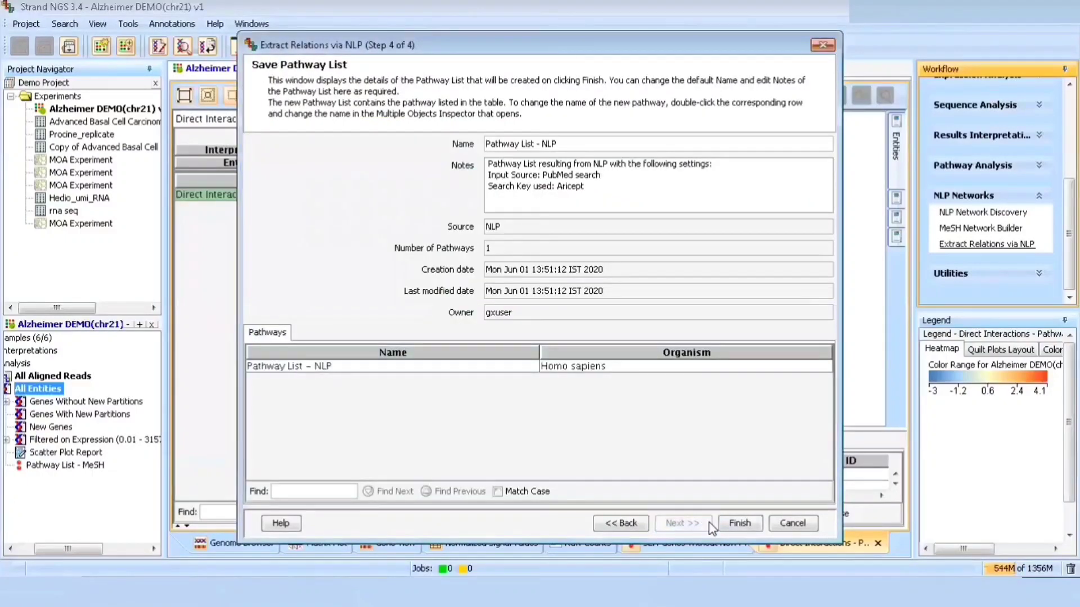
{"action": "left_click", "coordinate": [730, 528]}
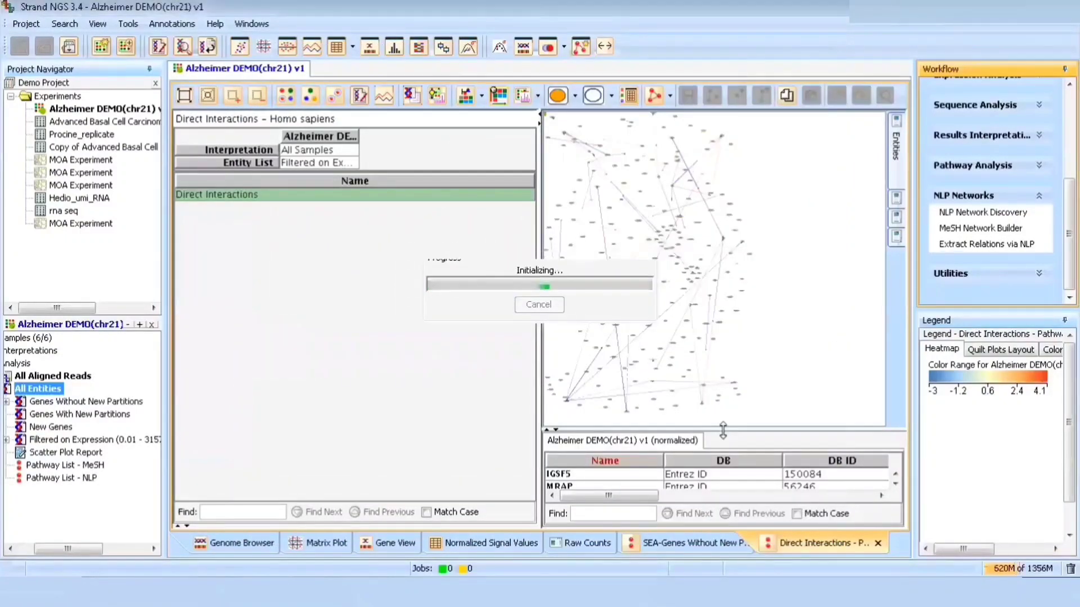
Examine the Single Experiment Analysis pathway sources with both curated pathways and literature derived networks enabled, and close the wizard without running it
{"action": "left_click", "coordinate": [977, 165]}
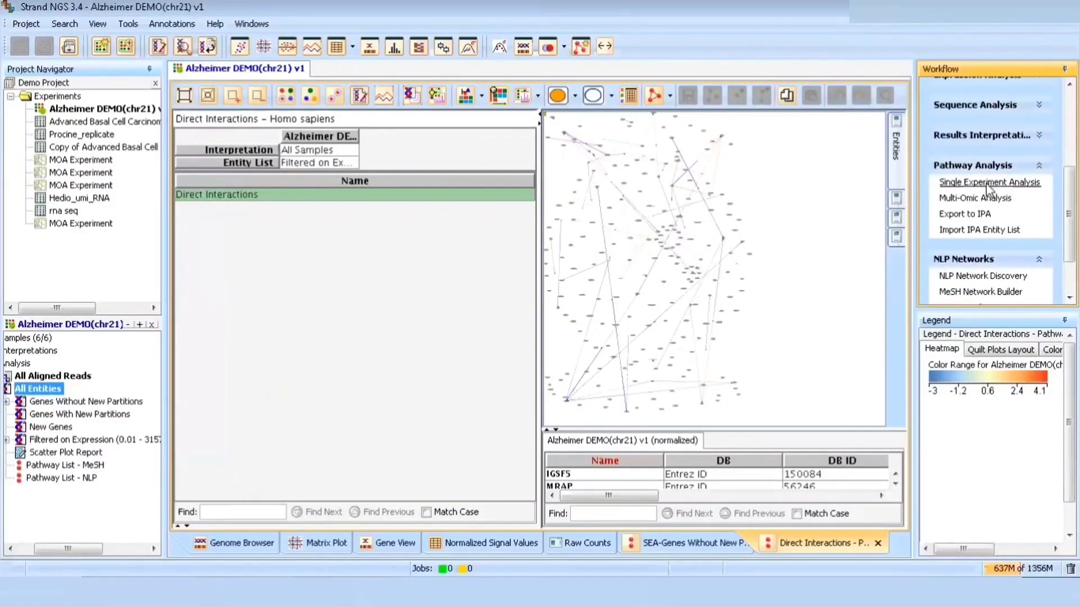
{"action": "left_click", "coordinate": [987, 183]}
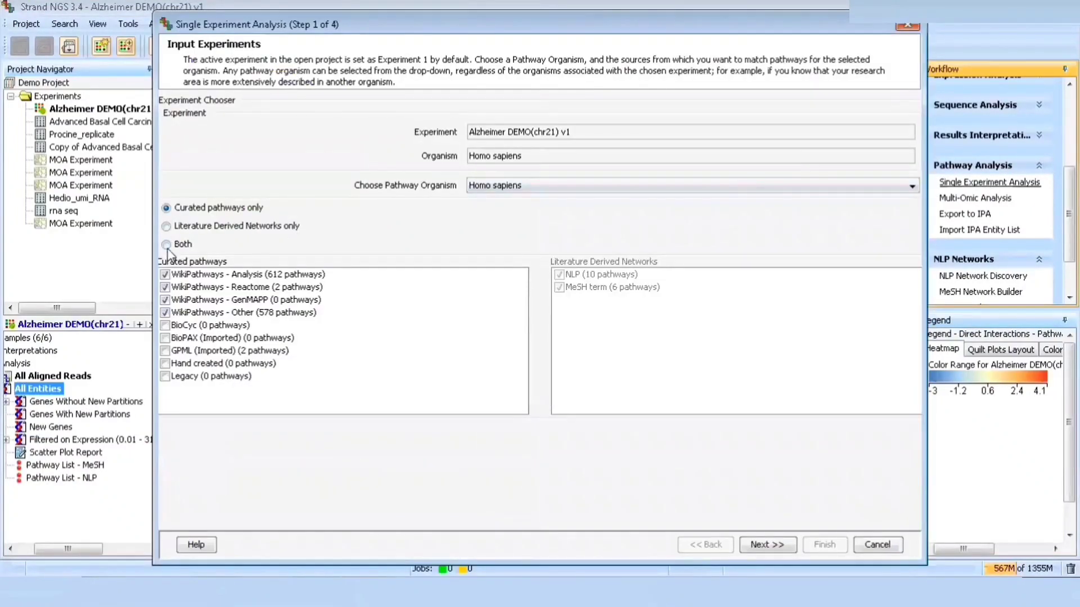
{"action": "left_click", "coordinate": [167, 247]}
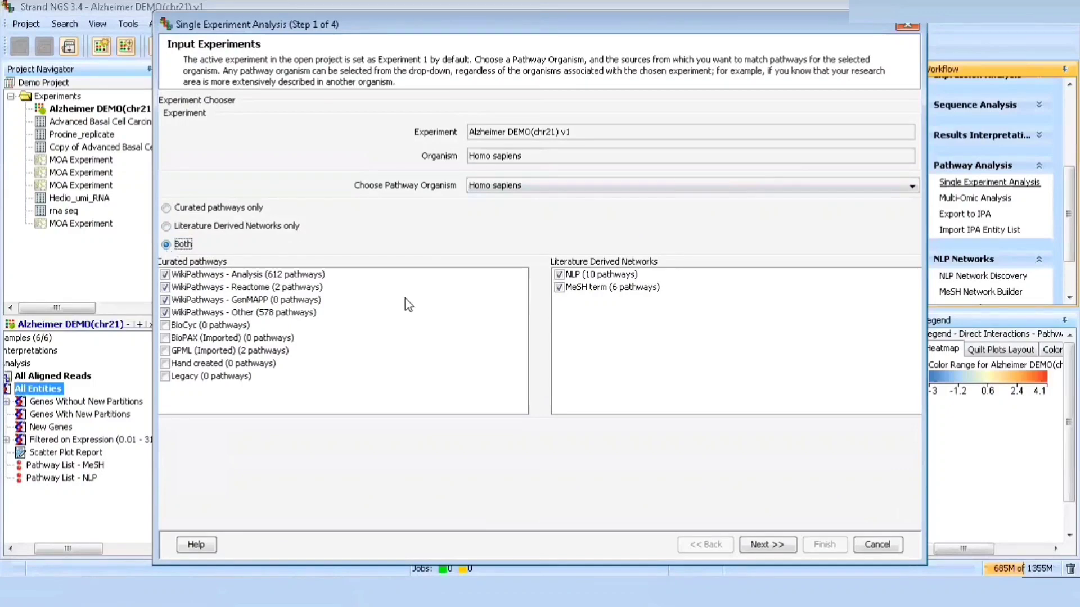
{"action": "left_click", "coordinate": [906, 26]}
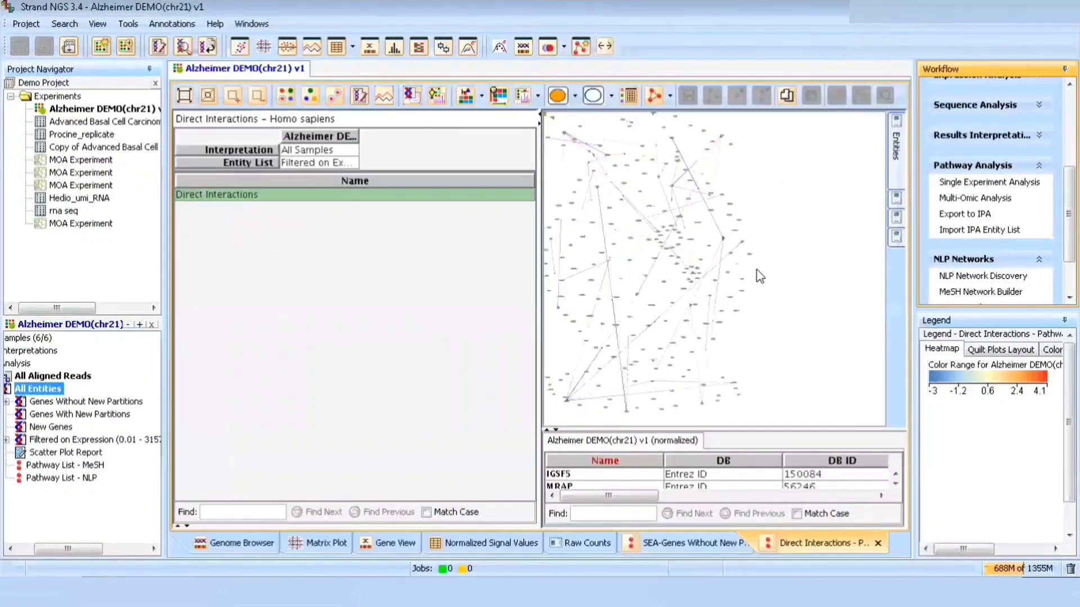